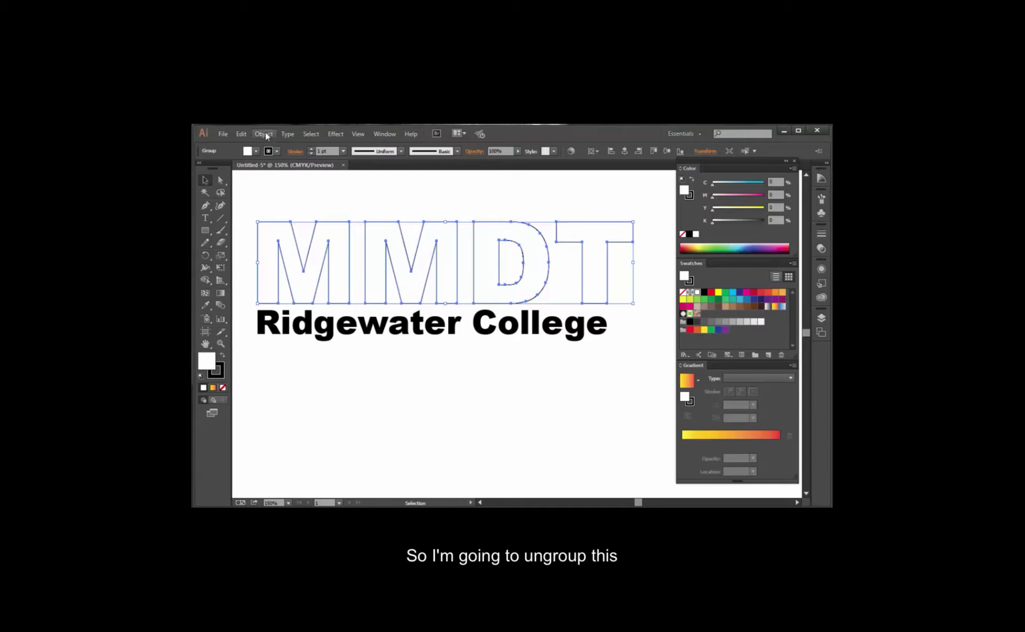
Ungroup the outlined MMDT letters, and select the D and the T individually before clearing the selection.
left_click(264, 134)
left_click(281, 184)
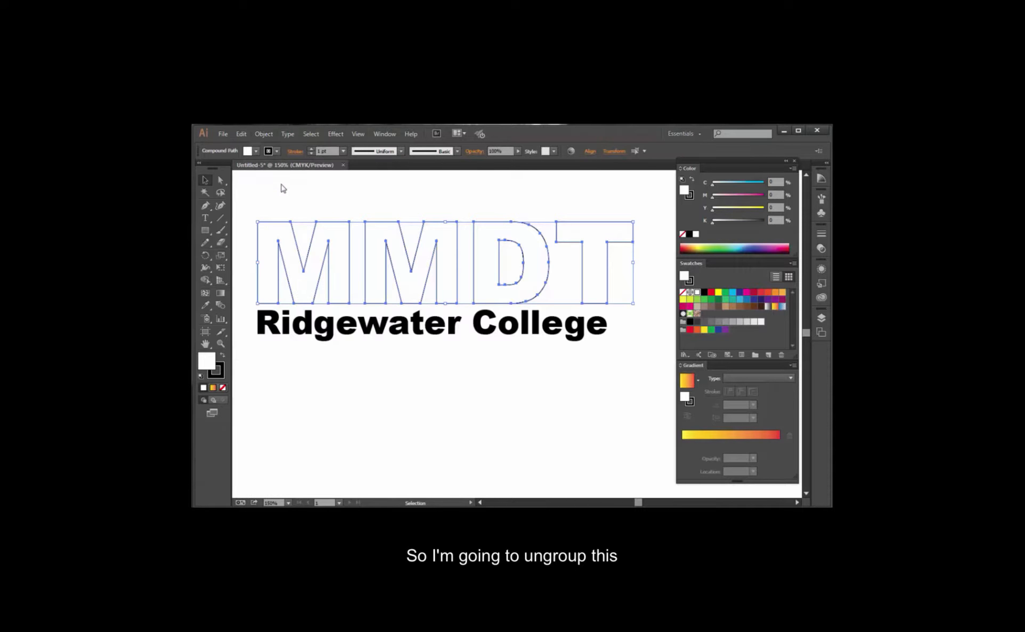
left_click(340, 196)
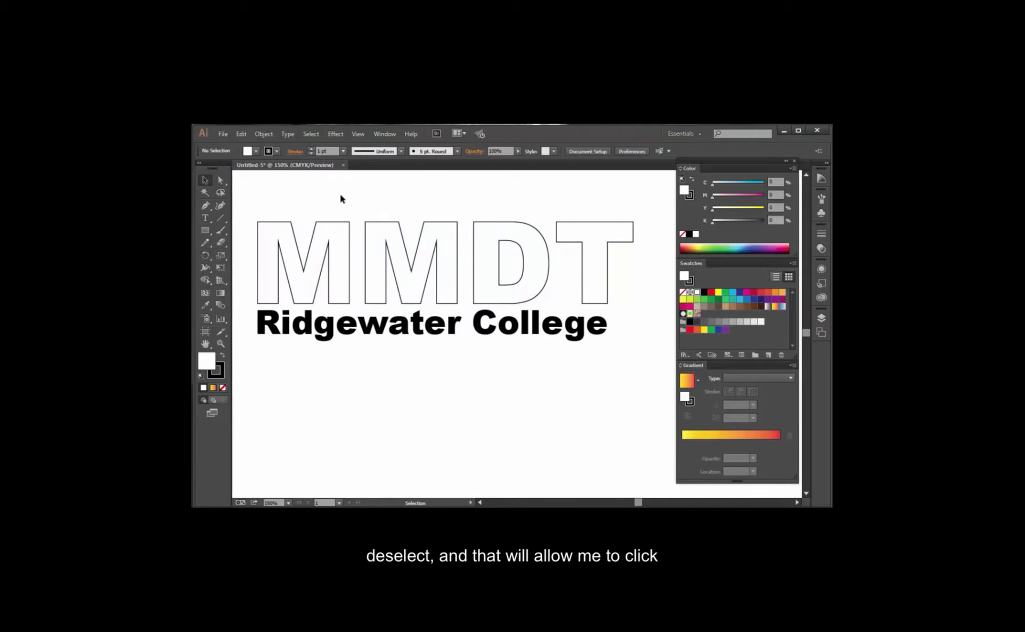
left_click(455, 233)
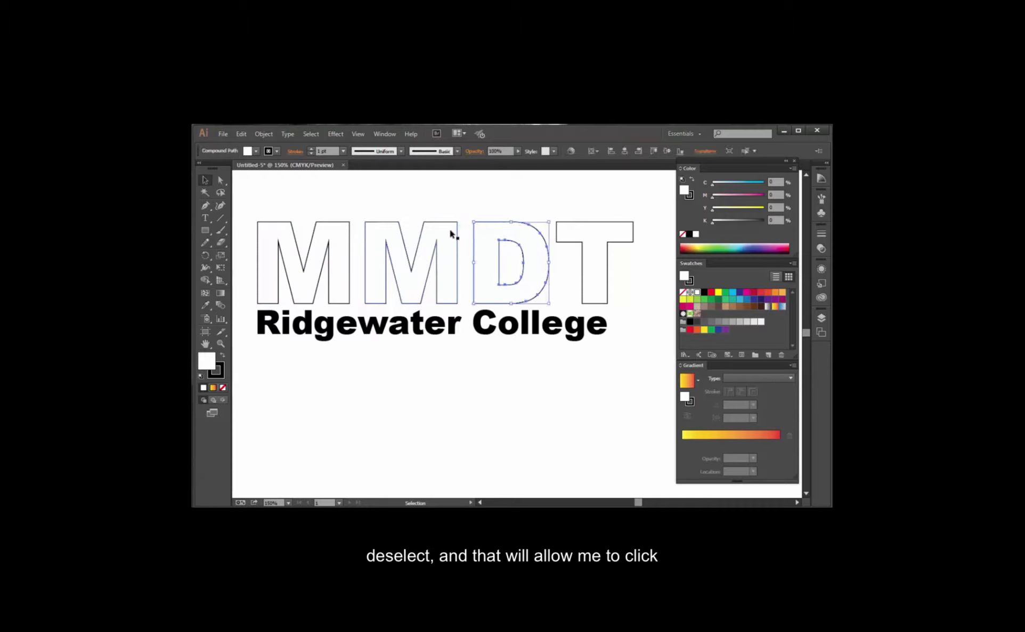
left_click(584, 230)
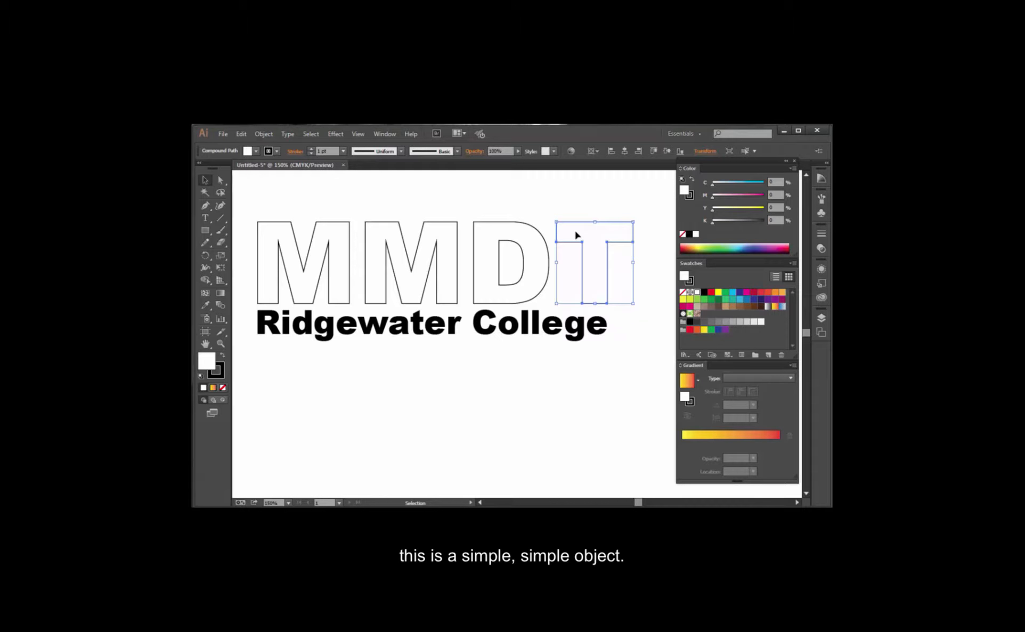
left_click(612, 296)
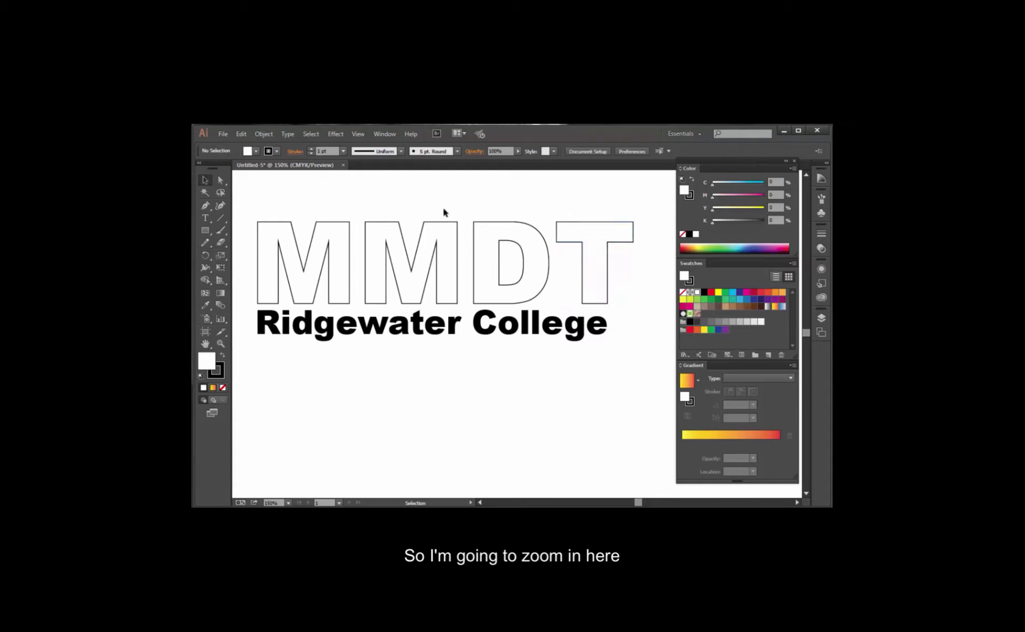
Fill the letter T with the Orange, Yellow gradient swatch, and replace that fill with solid 100% cyan.
key("z")
left_click(597, 255)
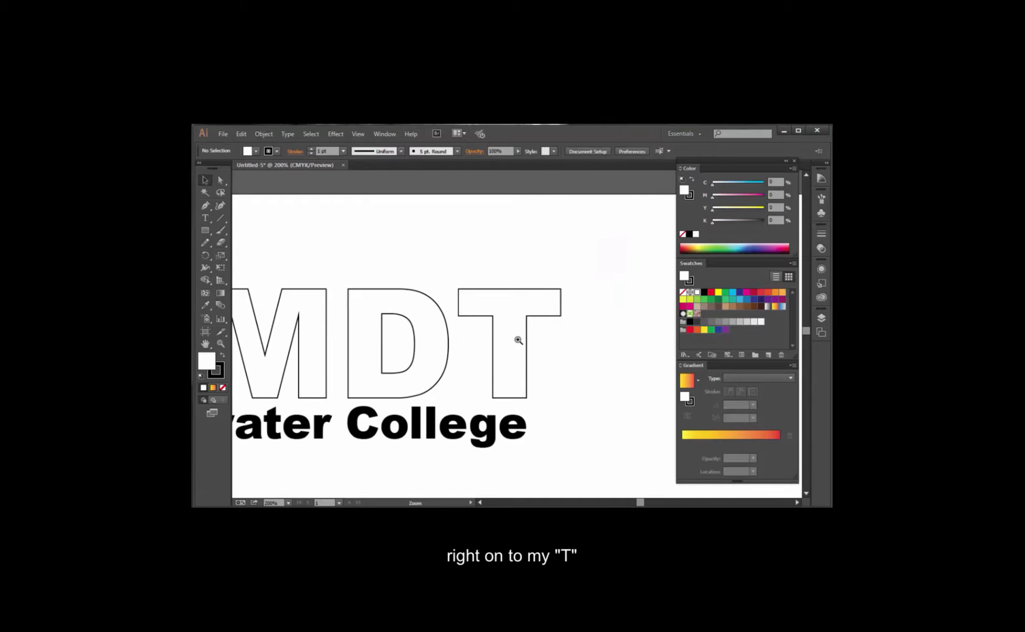
left_click(518, 340)
left_click(517, 343)
key("v")
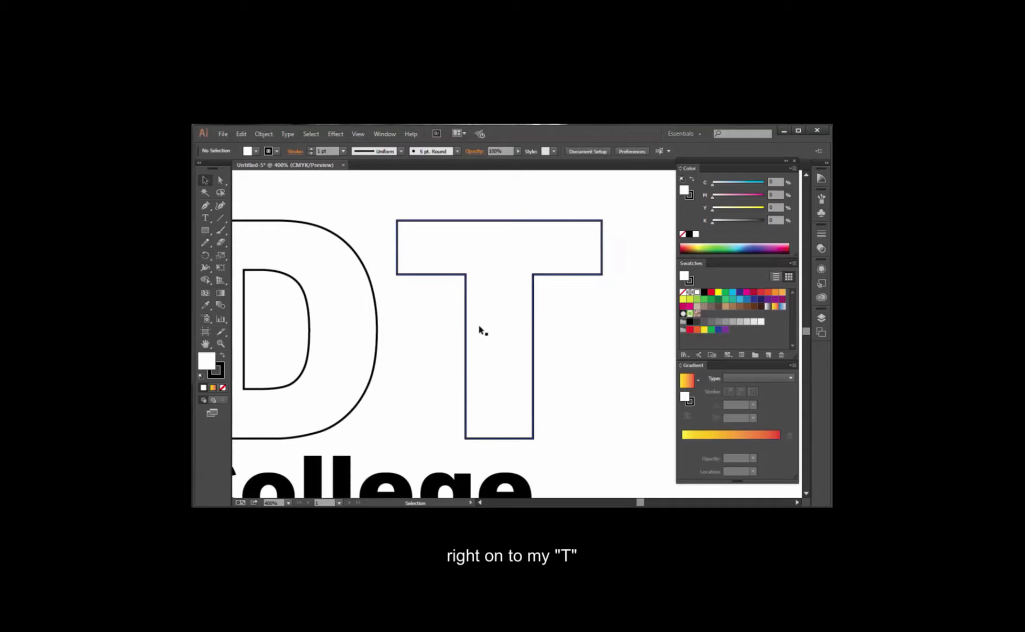
left_click(468, 295)
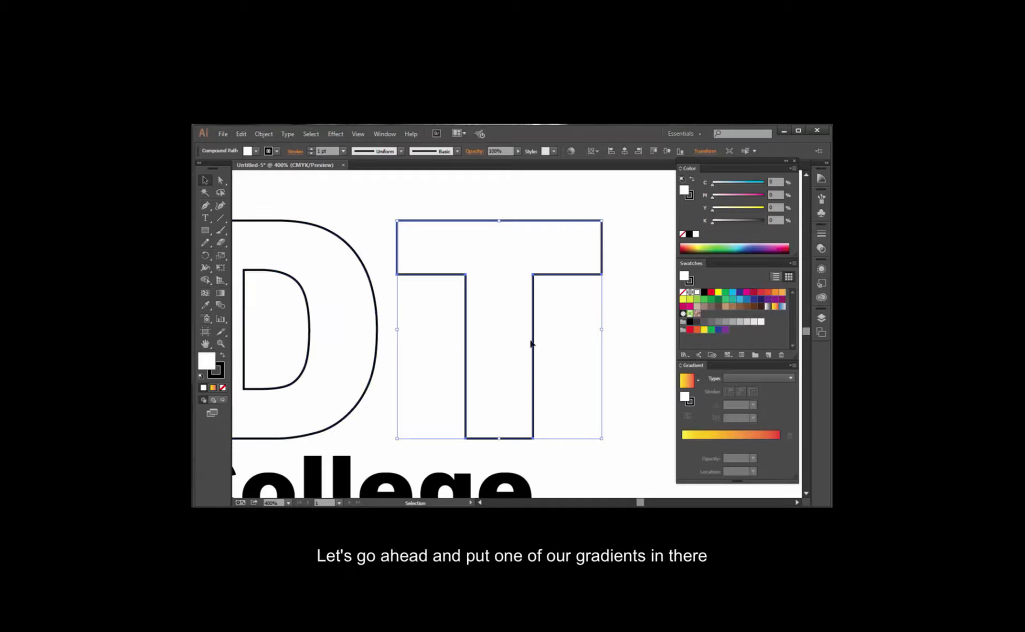
left_click(775, 307)
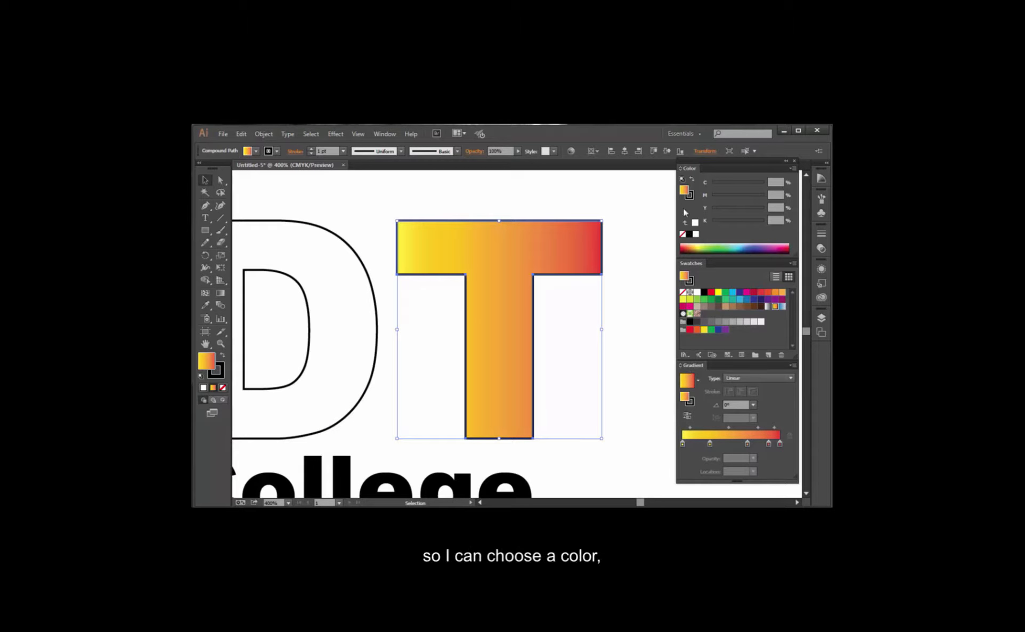
left_click(731, 181)
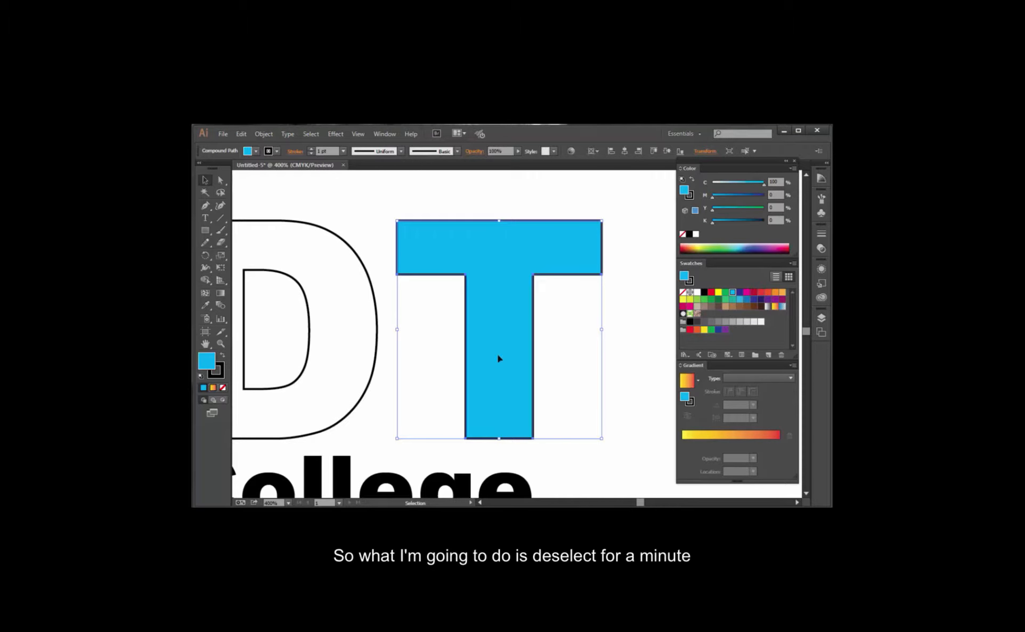
With nothing selected, recolor the orange-yellow gradient's starting stop to pure cyan: C 100, M 0, Y 0, K 0.
left_click(573, 197)
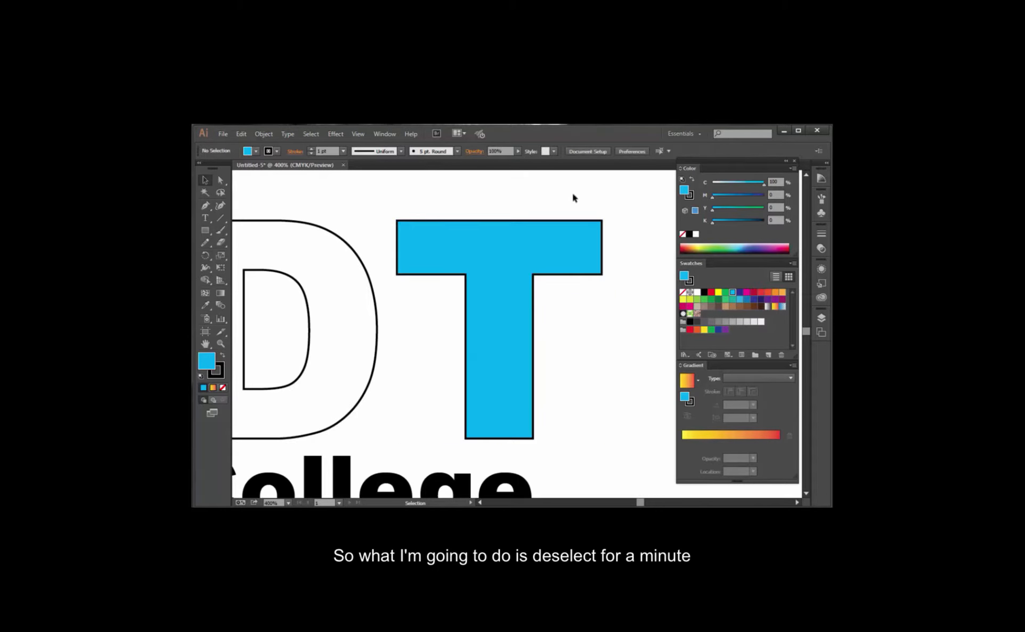
left_click(715, 435)
left_click(762, 184)
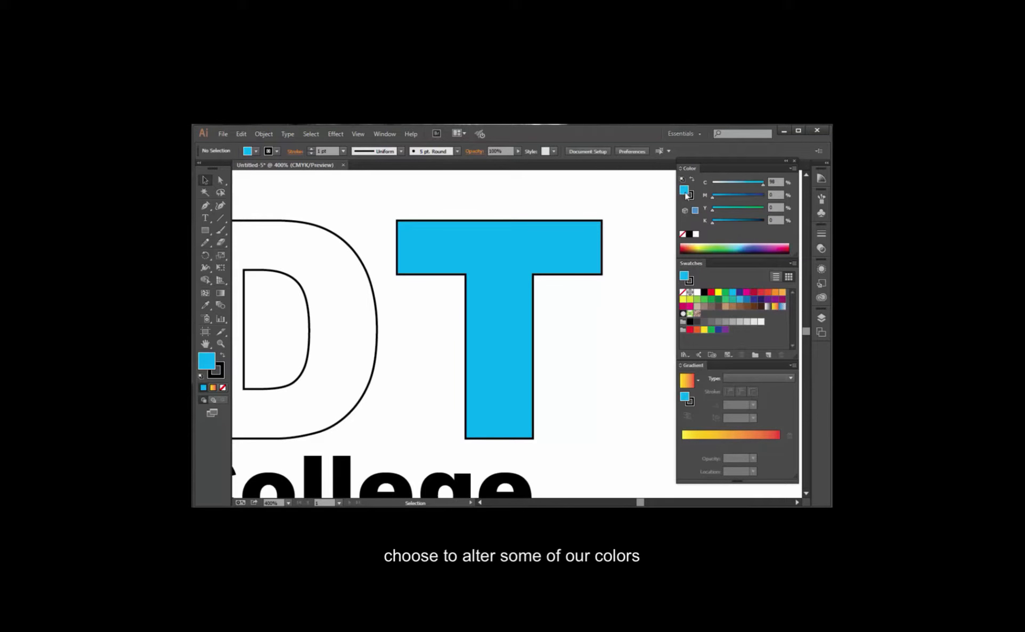
left_click(688, 433)
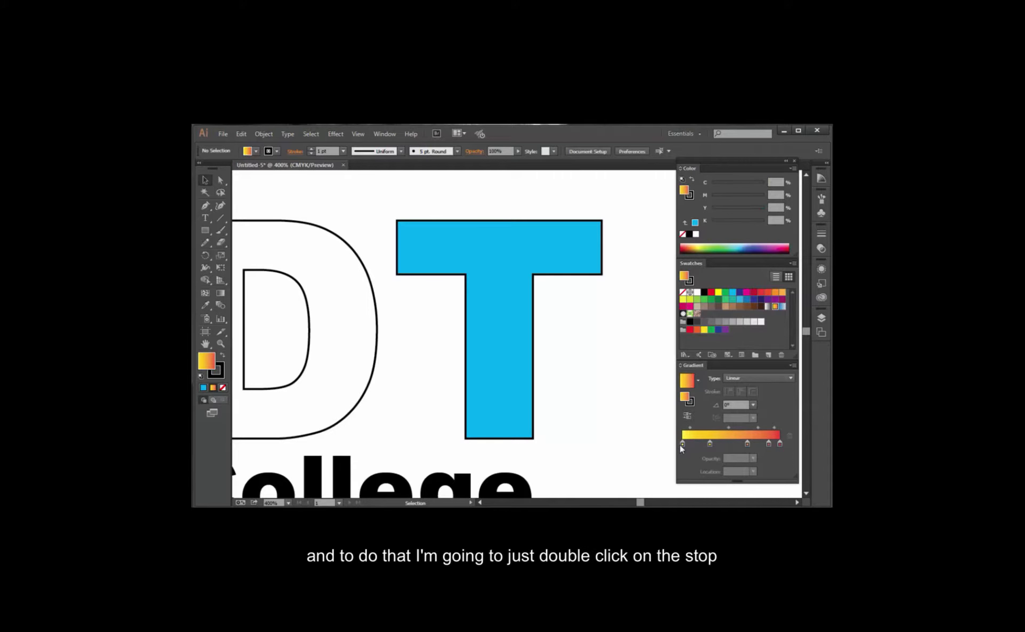
double_click(681, 444)
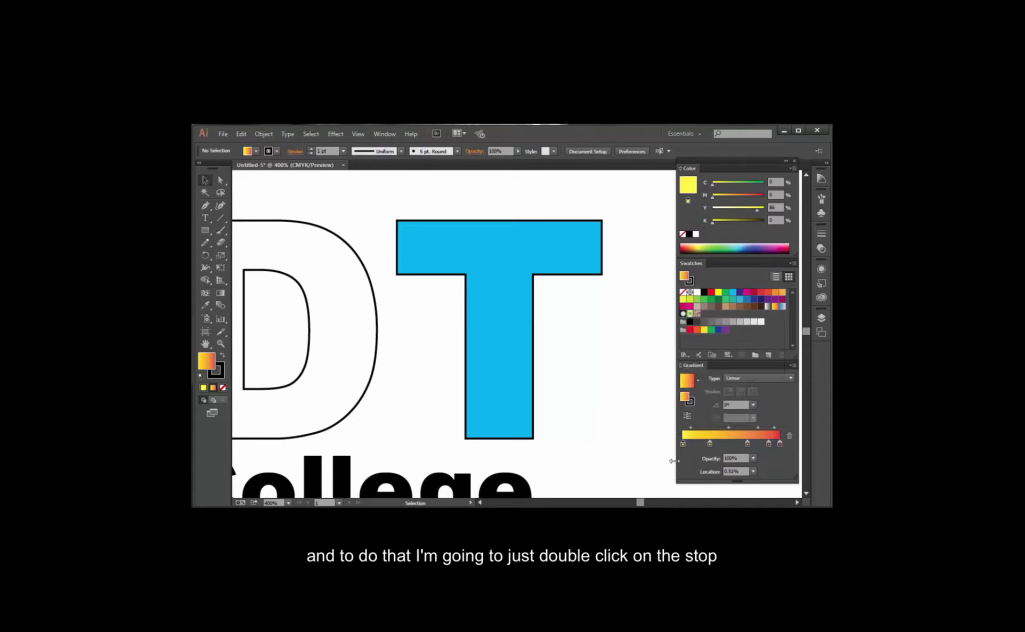
left_click(765, 184)
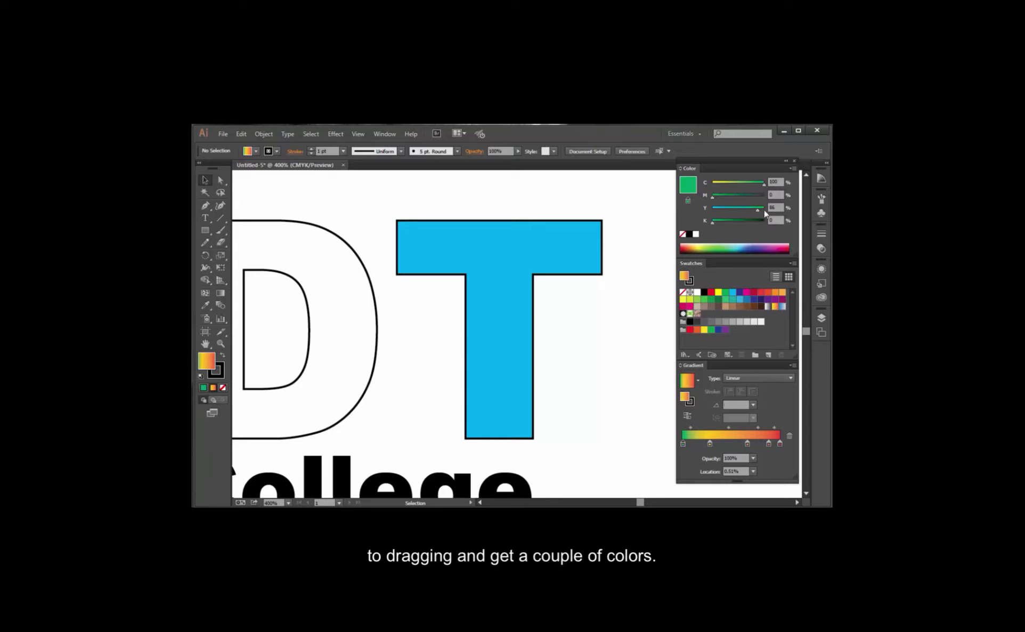
left_click(724, 197)
mouse_move(724, 198)
left_mouse_down()
mouse_move(751, 198)
mouse_move(711, 199)
mouse_move(713, 211)
left_mouse_up()
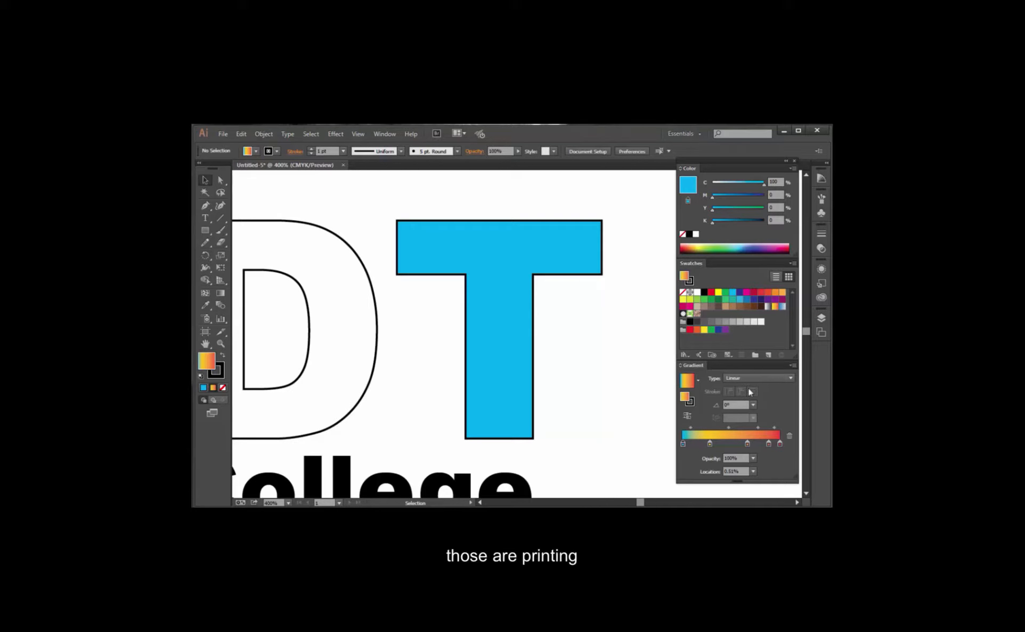
Remove the gradient's intermediate color stops and recolor the red end stop to yellow with M 0 and Y 100.
left_click_drag(709, 443, 770, 455)
left_click(768, 445)
left_click(780, 445)
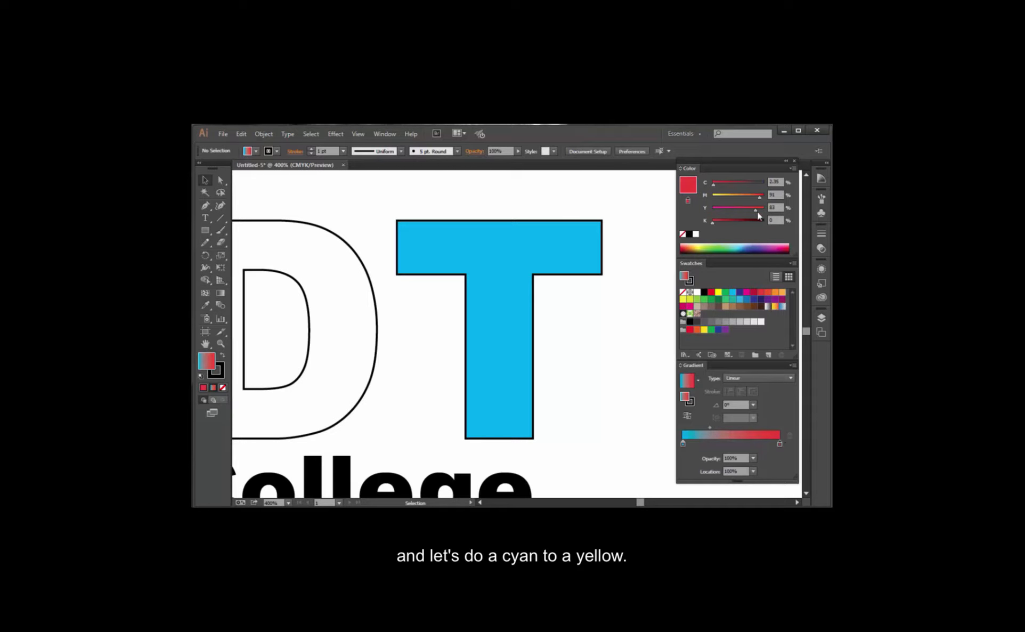
left_click_drag(757, 212, 699, 194)
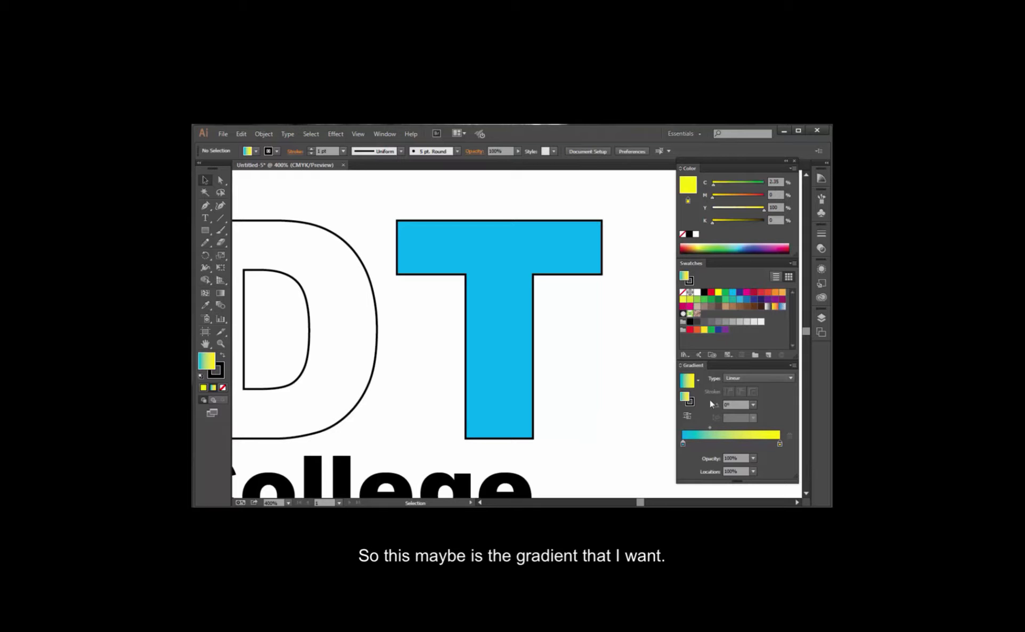
Save the cyan-to-yellow gradient as a new swatch and apply it as the fill of the letter T.
left_click_drag(687, 380, 747, 334)
left_click(537, 261)
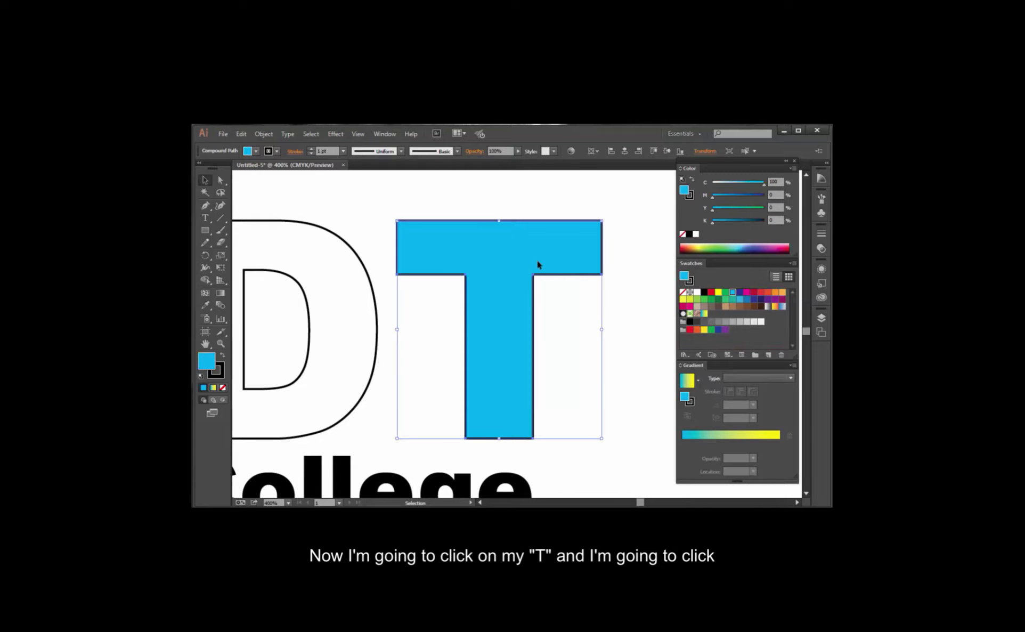
left_click(704, 315)
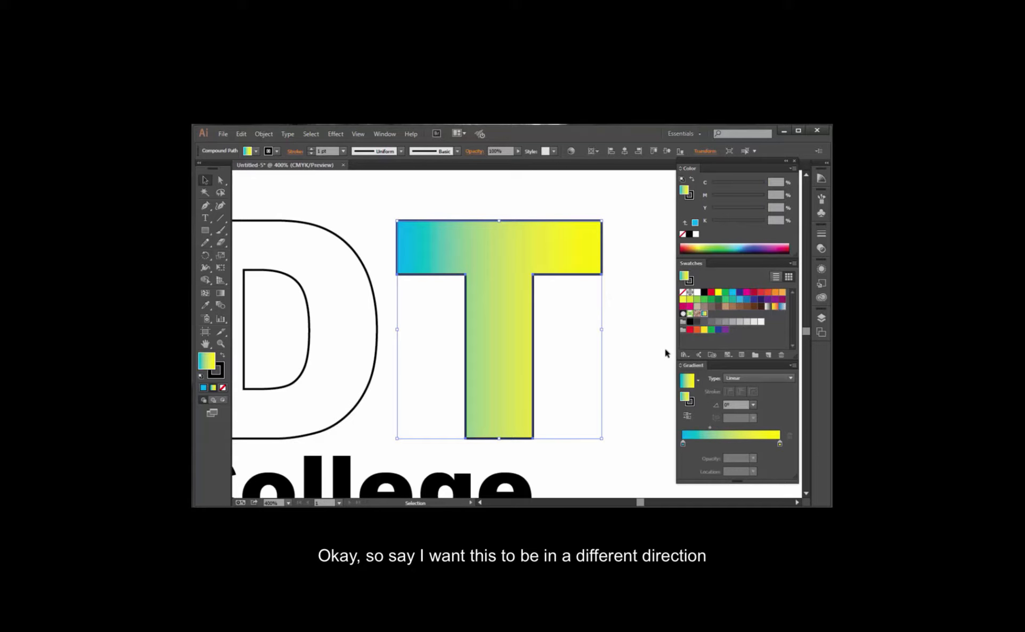
Try a 90° angle on the T's linear gradient, and change the angle to 45°.
left_click(753, 403)
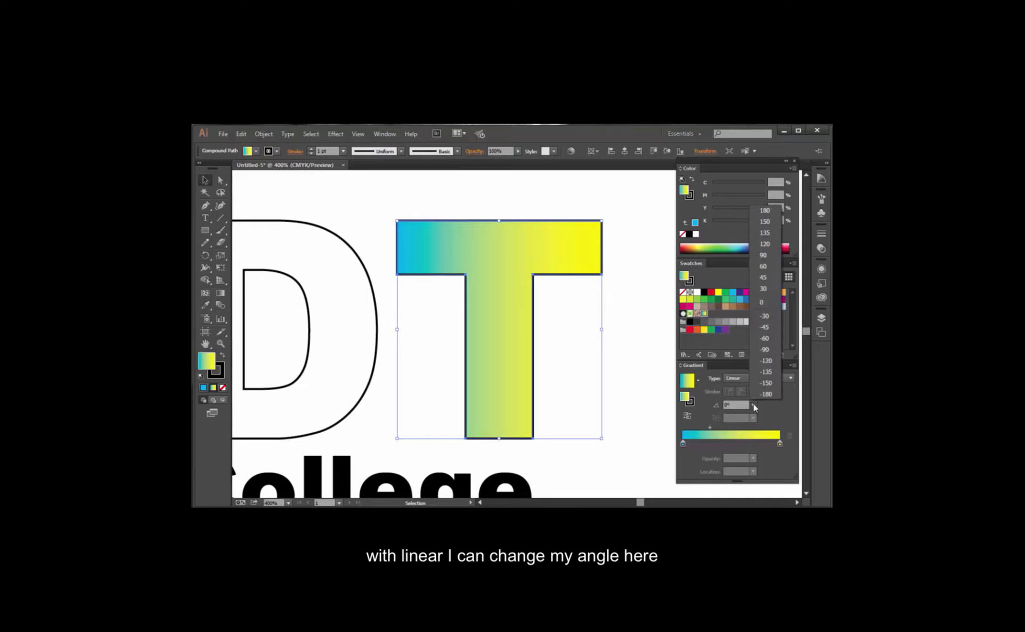
left_click(760, 257)
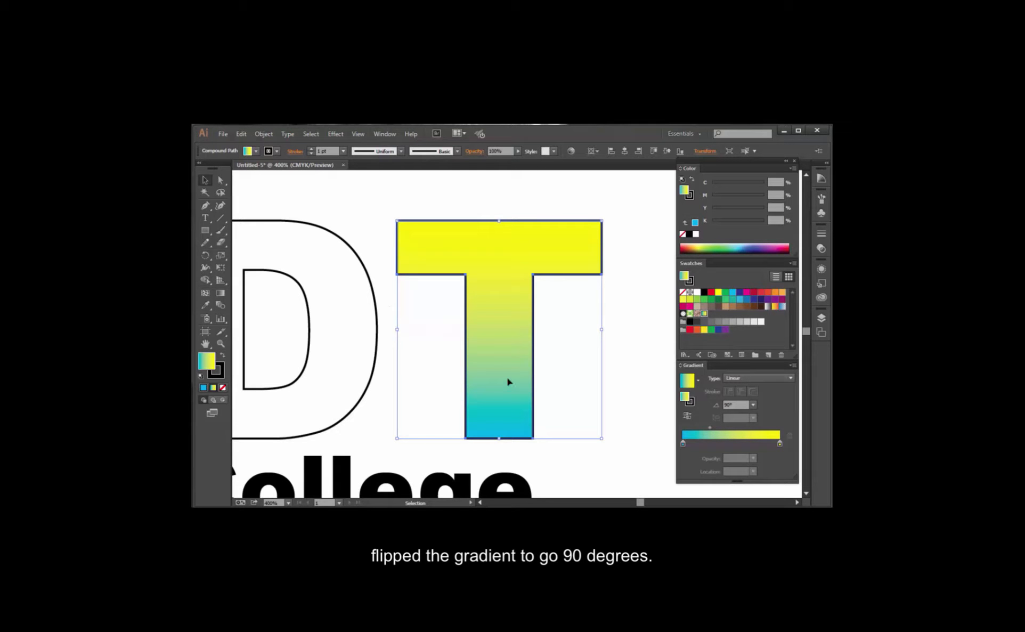
left_click(752, 405)
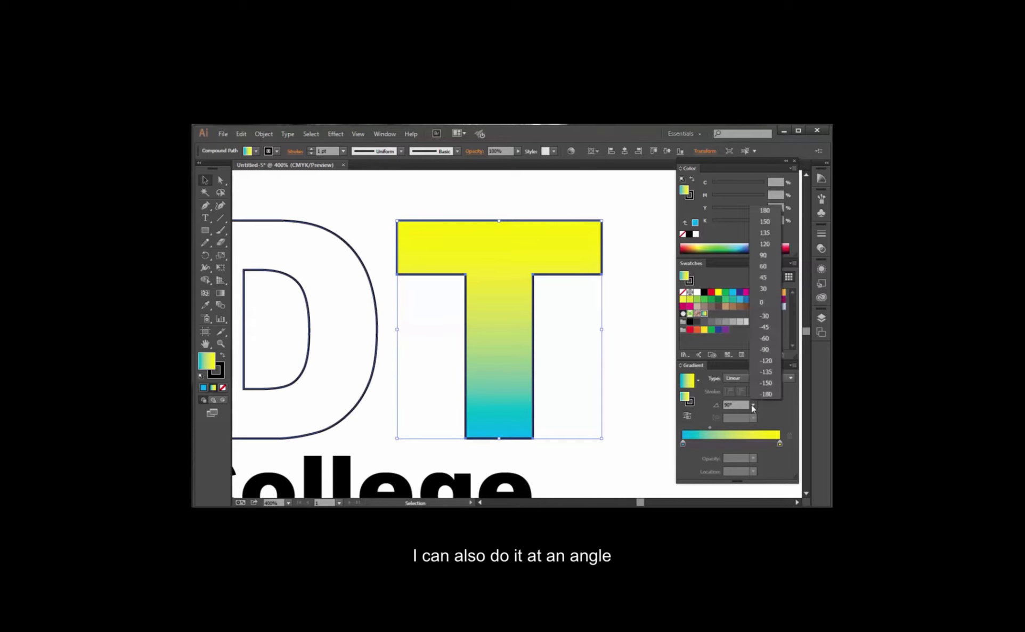
left_click(763, 277)
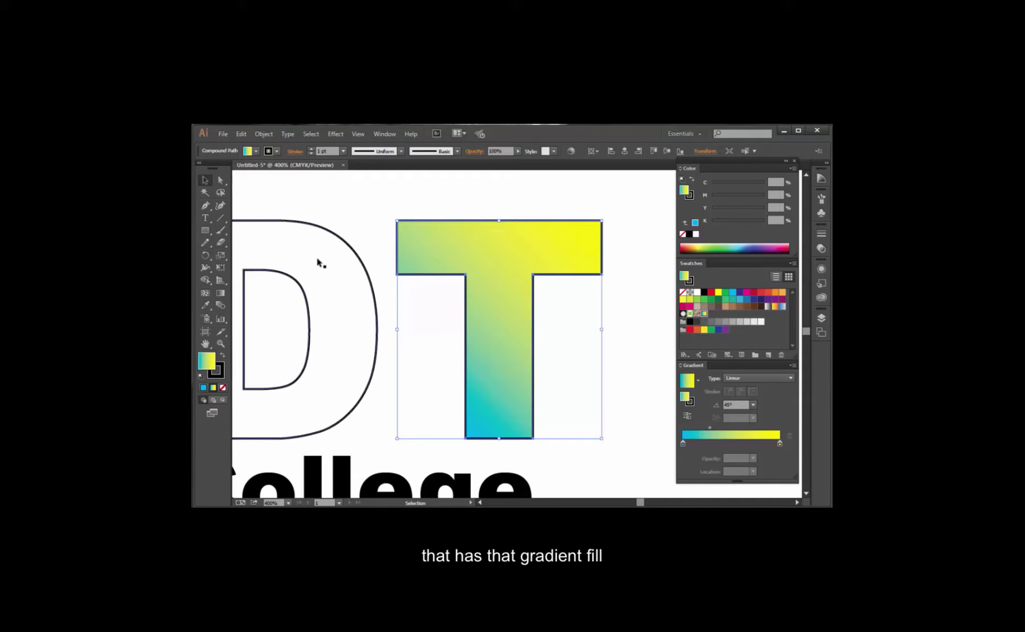
Reposition and redraw the T's gradient in several directions with the Gradient tool, ending with a long diagonal at about -53.5° from upper left to lower right.
left_click(220, 296)
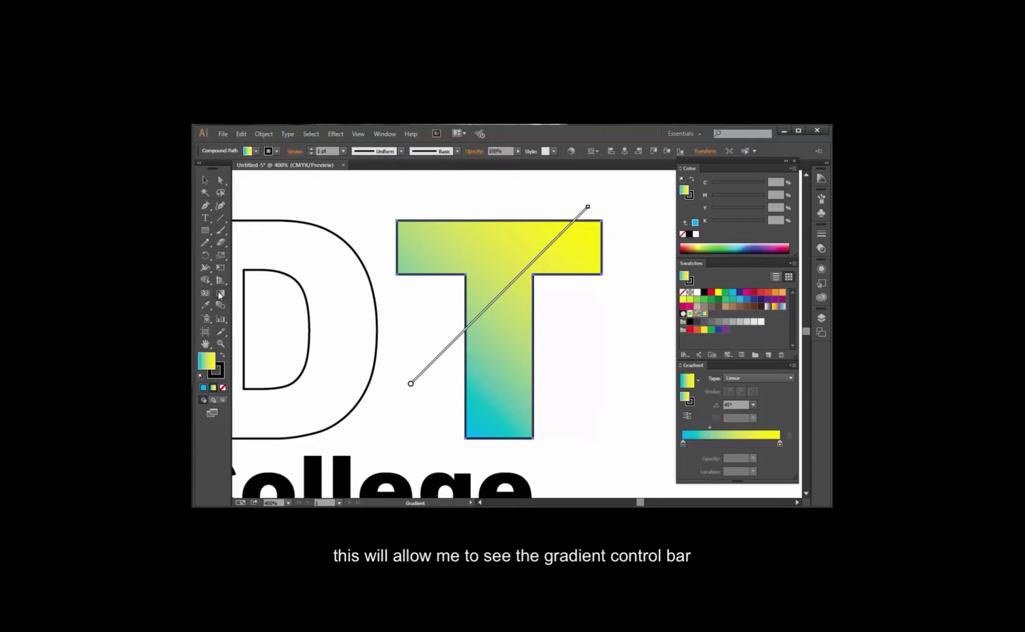
mouse_move(546, 232)
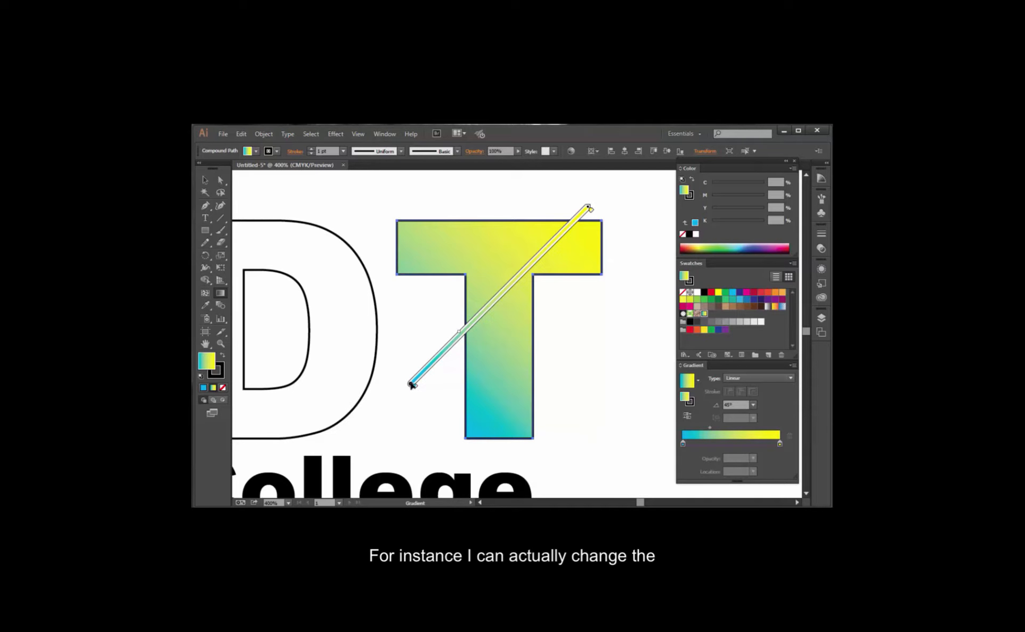
mouse_move(412, 384)
left_mouse_down()
mouse_move(435, 366)
mouse_move(457, 402)
left_mouse_up()
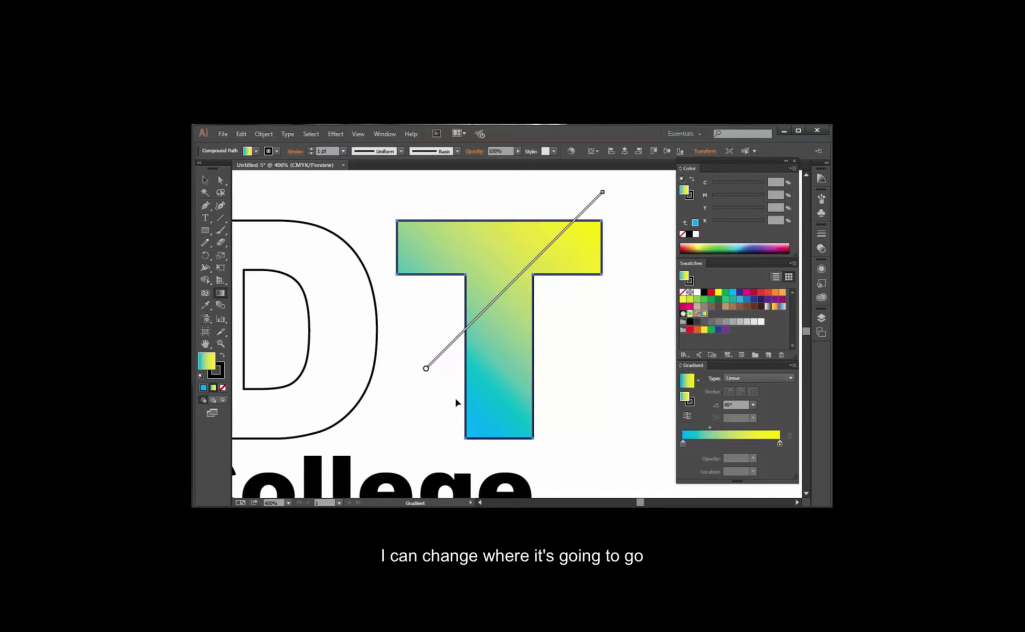
mouse_move(461, 341)
left_mouse_down()
mouse_move(388, 375)
mouse_move(431, 390)
left_mouse_up()
mouse_move(416, 430)
left_mouse_down()
mouse_move(440, 405)
mouse_move(524, 247)
mouse_move(541, 193)
left_mouse_up()
left_click_drag(472, 217, 523, 443)
left_click_drag(428, 177, 651, 487)
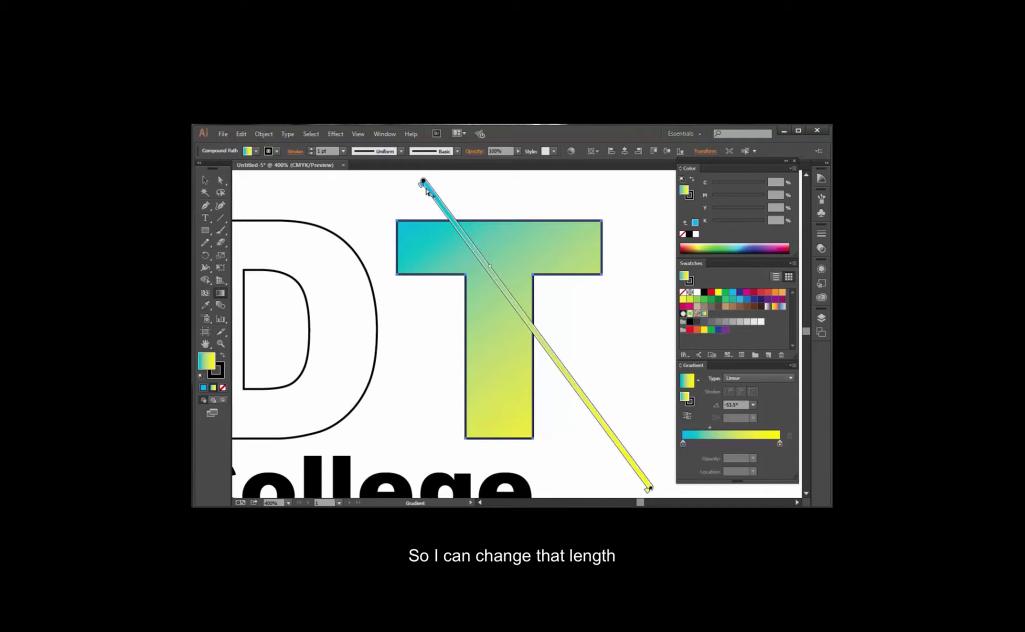
Shift the T's gradient bar, rotate it to about -30.5° with a shorter length, and extend its yellow end slightly.
mouse_move(426, 183)
left_mouse_down()
mouse_move(450, 209)
mouse_move(401, 189)
mouse_move(415, 195)
left_mouse_up()
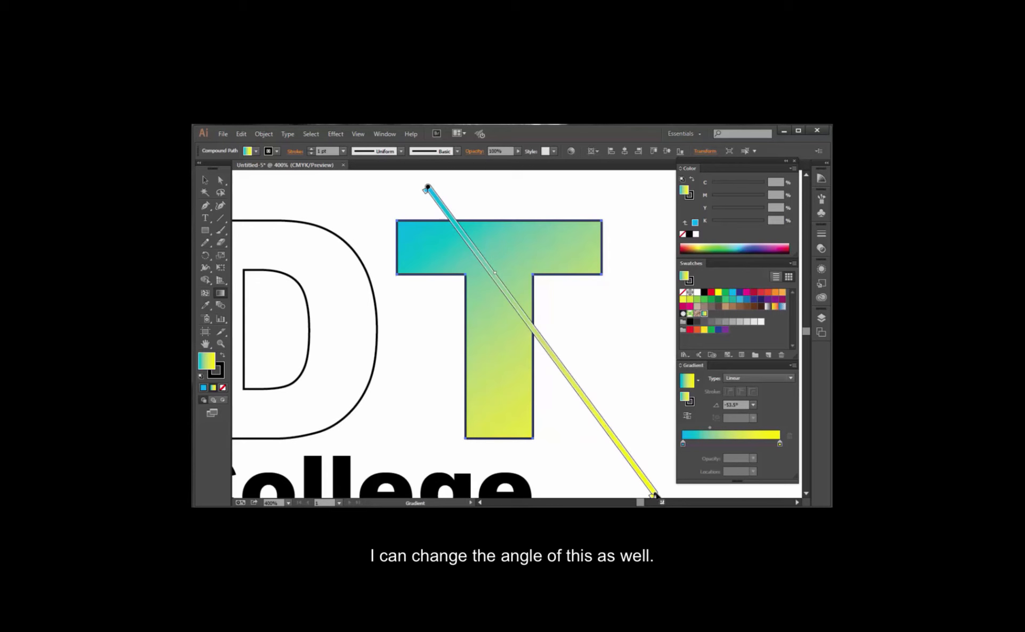
mouse_move(654, 493)
left_mouse_down()
mouse_move(551, 339)
mouse_move(548, 348)
mouse_move(527, 322)
mouse_move(563, 371)
mouse_move(606, 309)
mouse_move(587, 361)
left_mouse_up()
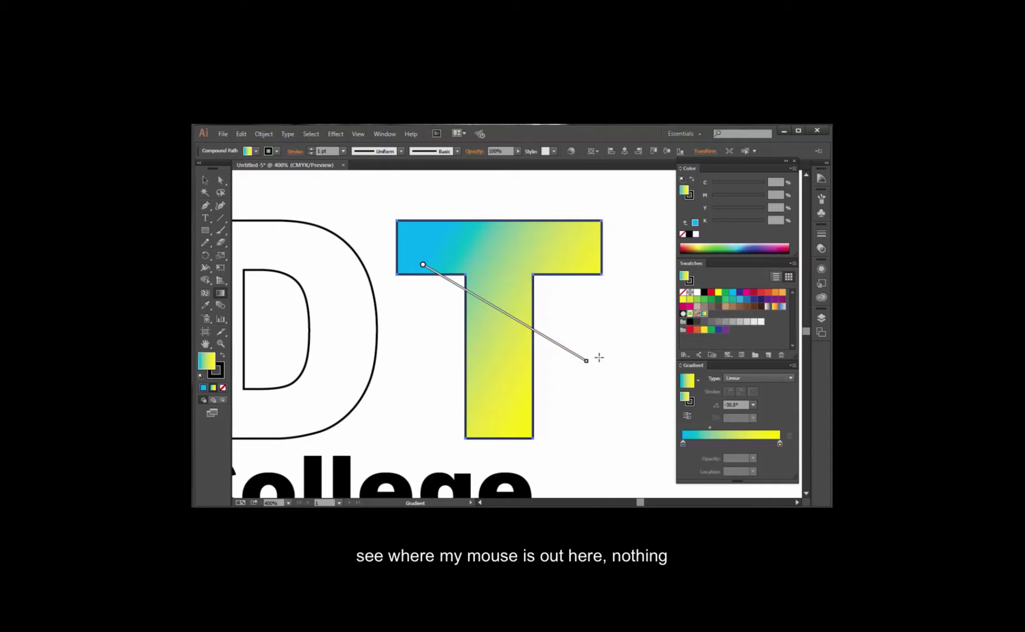
mouse_move(588, 359)
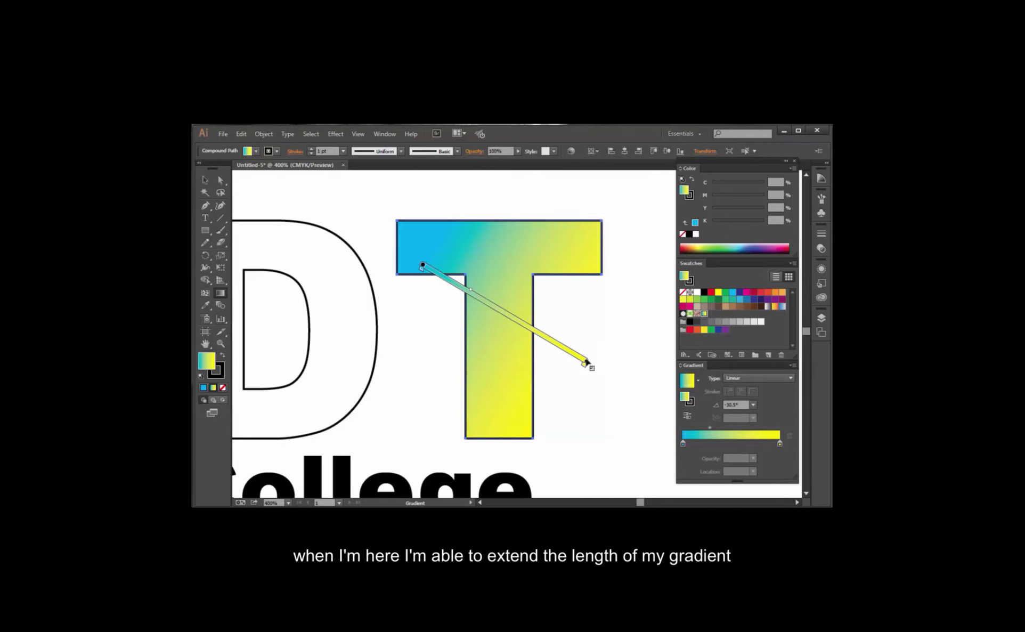
mouse_move(586, 362)
left_mouse_down()
mouse_move(579, 355)
mouse_move(613, 382)
mouse_move(581, 361)
mouse_move(593, 372)
left_mouse_up()
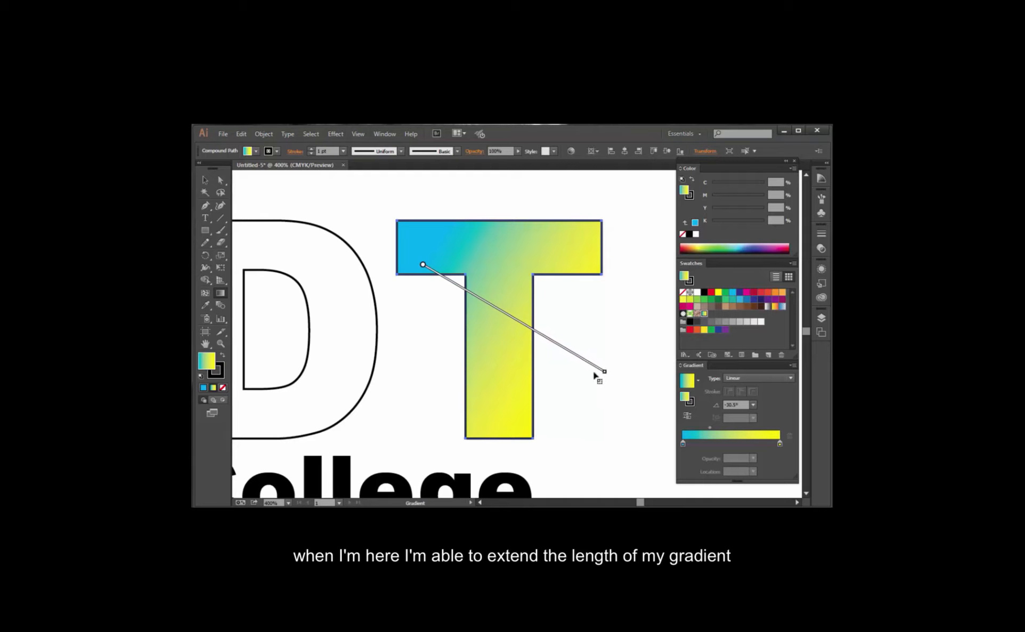
Rotate the T's gradient to about -27.8° and move its midpoint to about halfway between the cyan and yellow stops.
mouse_move(594, 371)
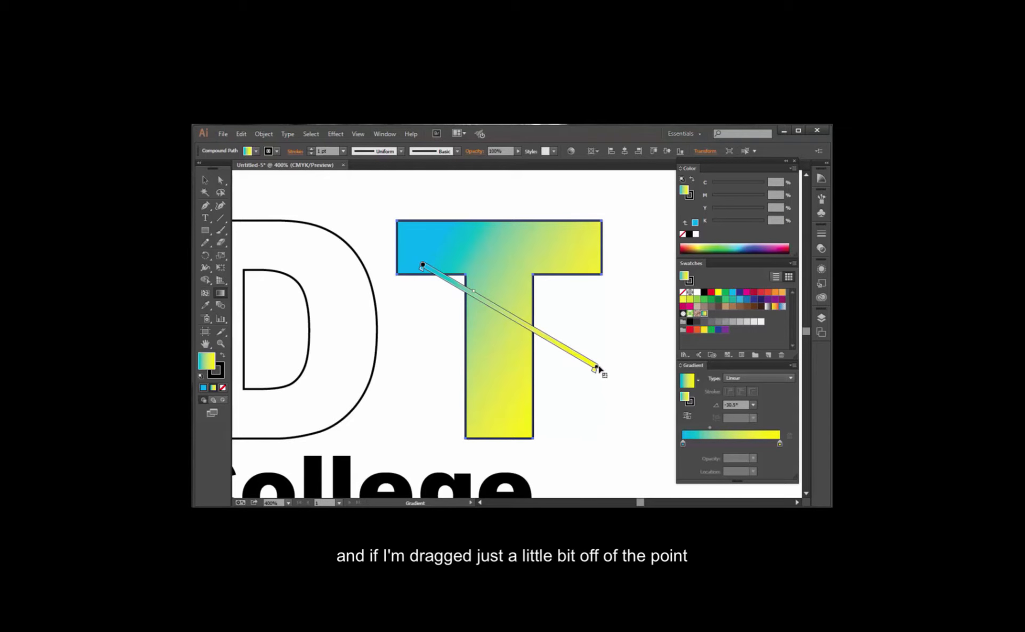
left_click_drag(599, 367, 615, 296)
left_click_drag(604, 341, 599, 362)
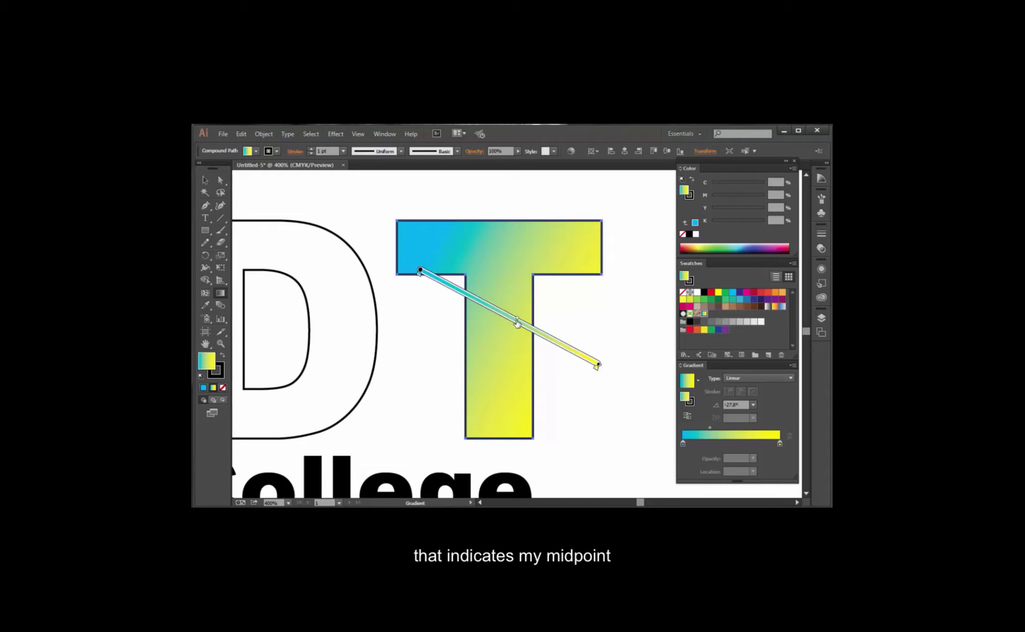
left_click_drag(507, 317, 499, 312)
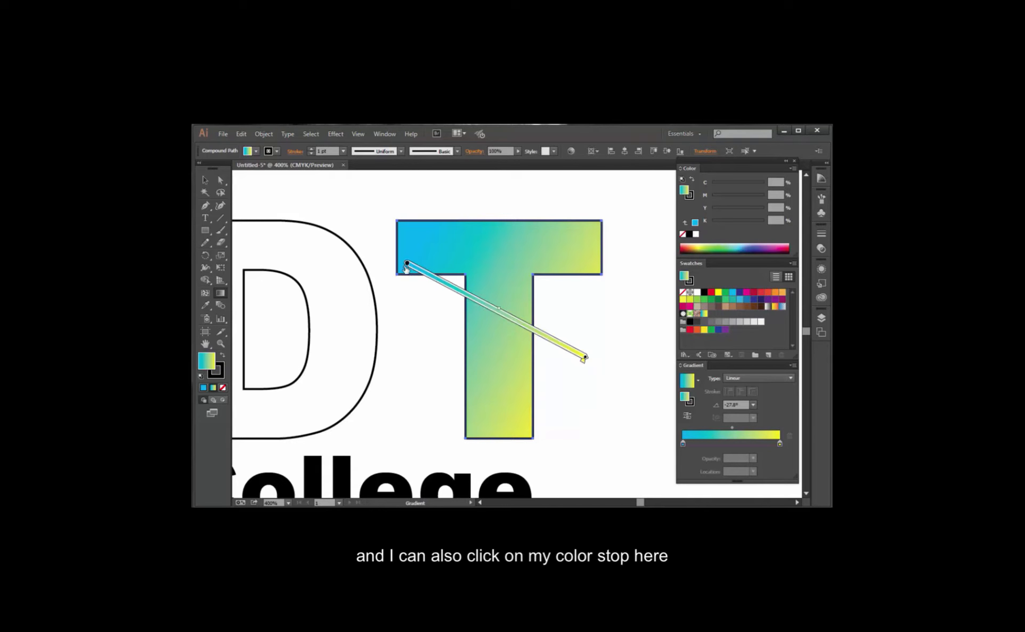
Lower the cyan of the T gradient's blue color stop to 68%.
double_click(406, 264)
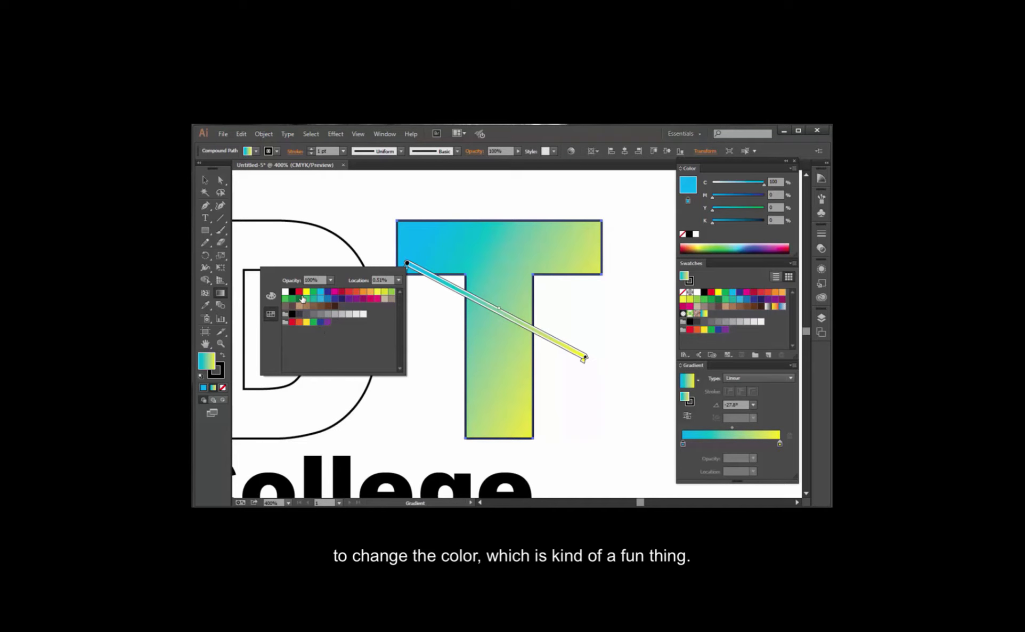
left_click(271, 295)
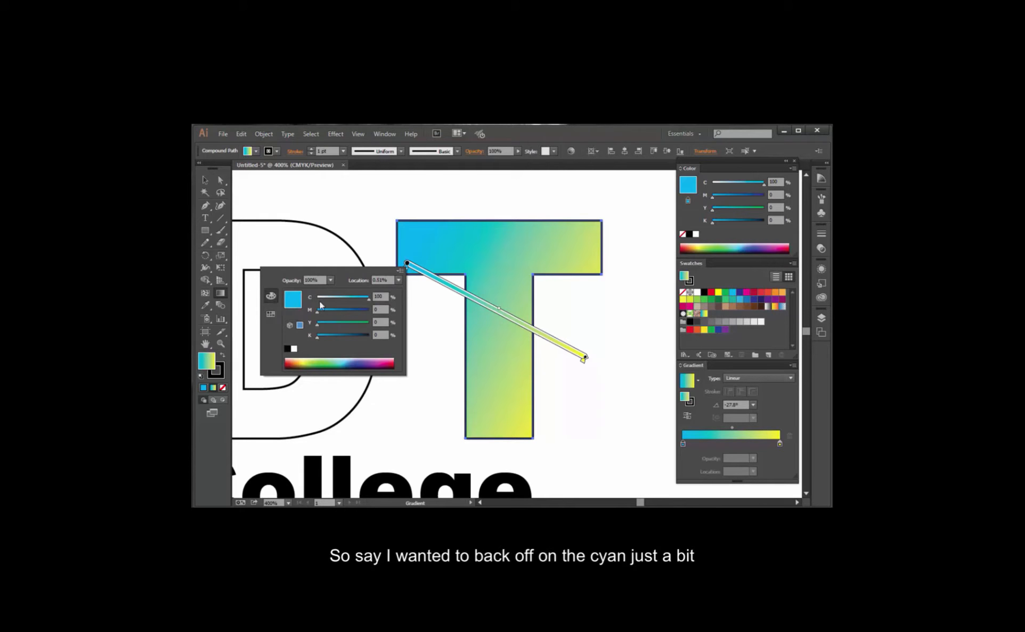
left_click_drag(367, 298, 351, 299)
left_click(510, 324)
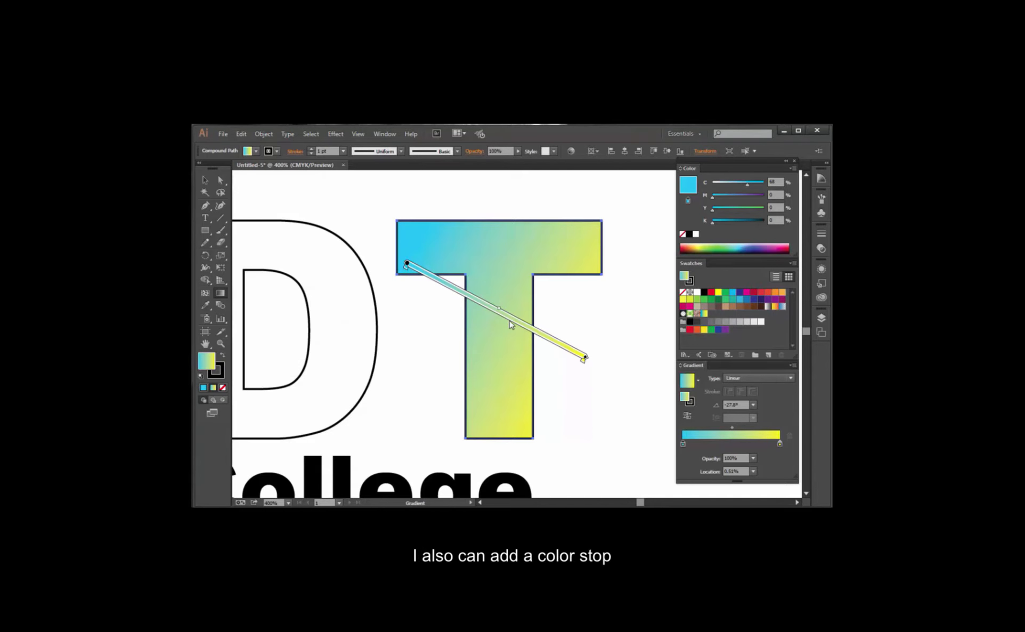
Add a color stop slightly past the middle of the T's gradient and recolor it mauve with 55% cyan and 67% magenta.
left_click(509, 323)
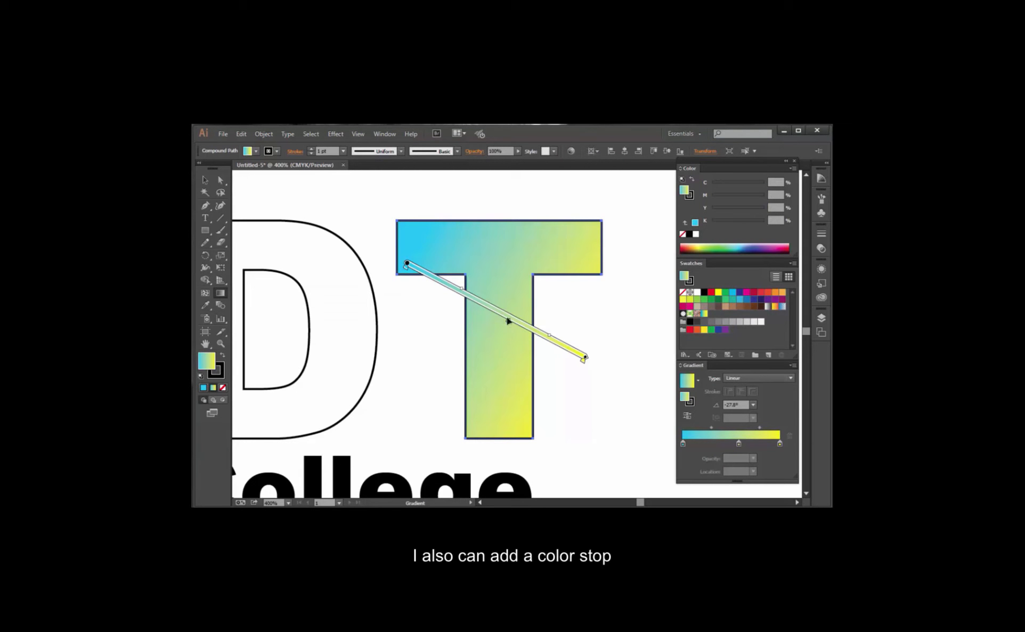
double_click(508, 323)
left_click_drag(437, 354, 455, 354)
left_click(452, 365)
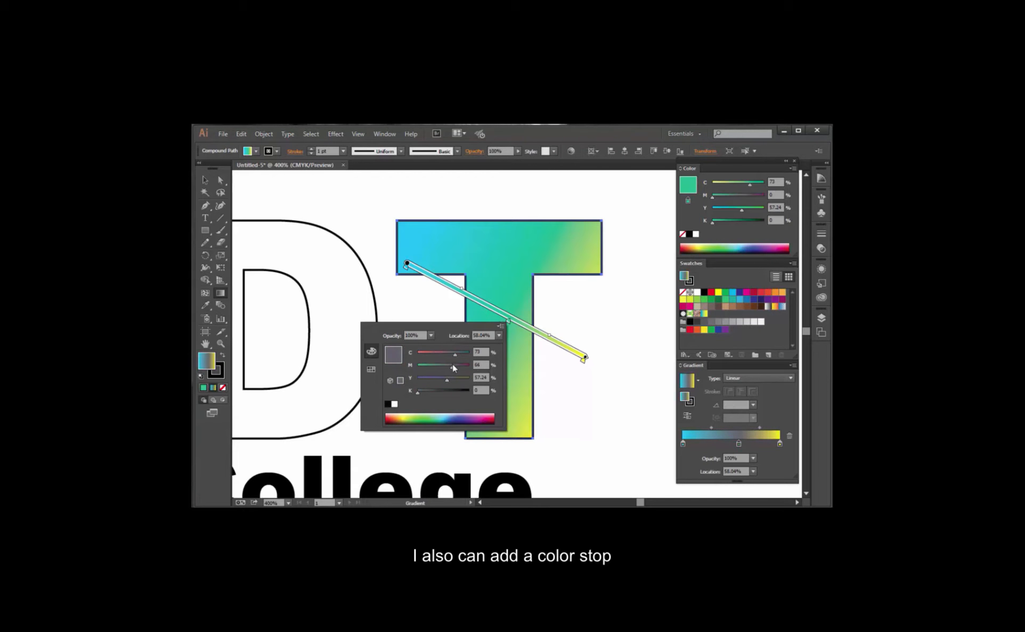
left_click_drag(452, 354, 445, 355)
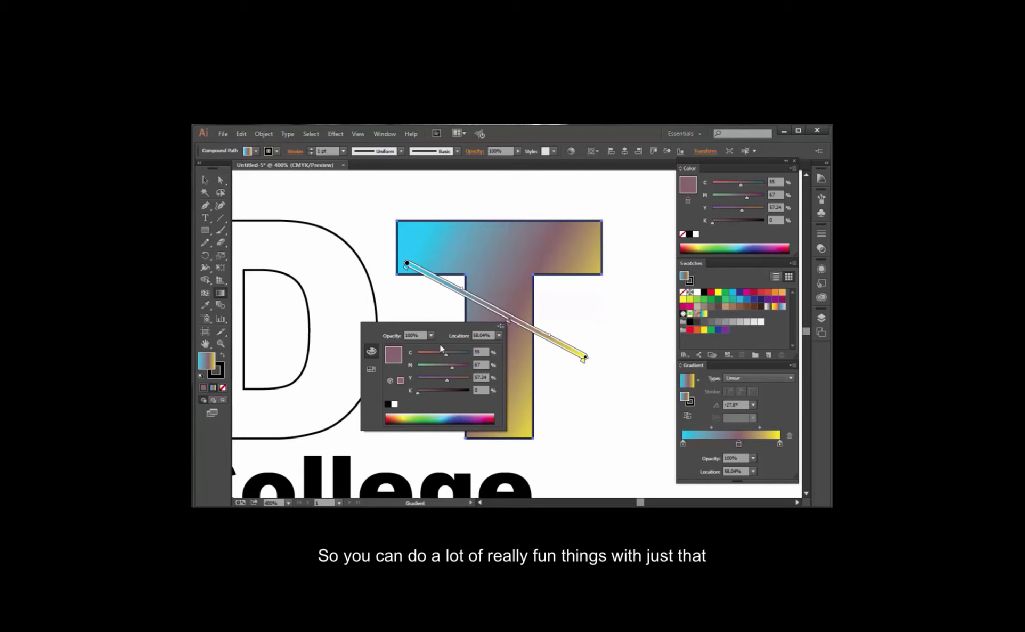
left_click(581, 333)
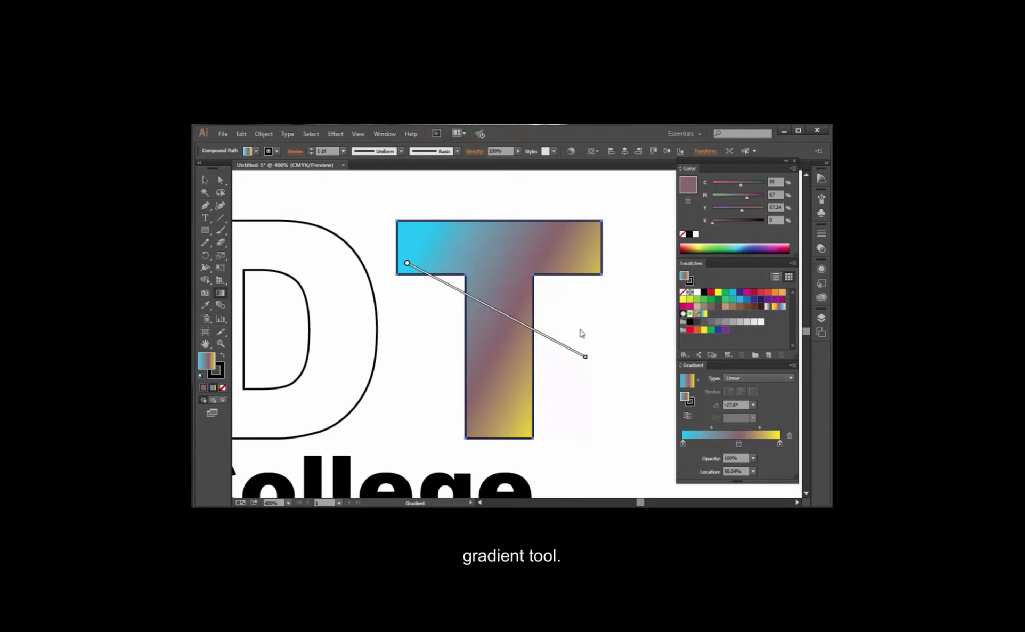
Select the four outlined MMDT letters and fill them with the saved cyan-to-yellow gradient swatch.
left_click(205, 180)
left_click(632, 393)
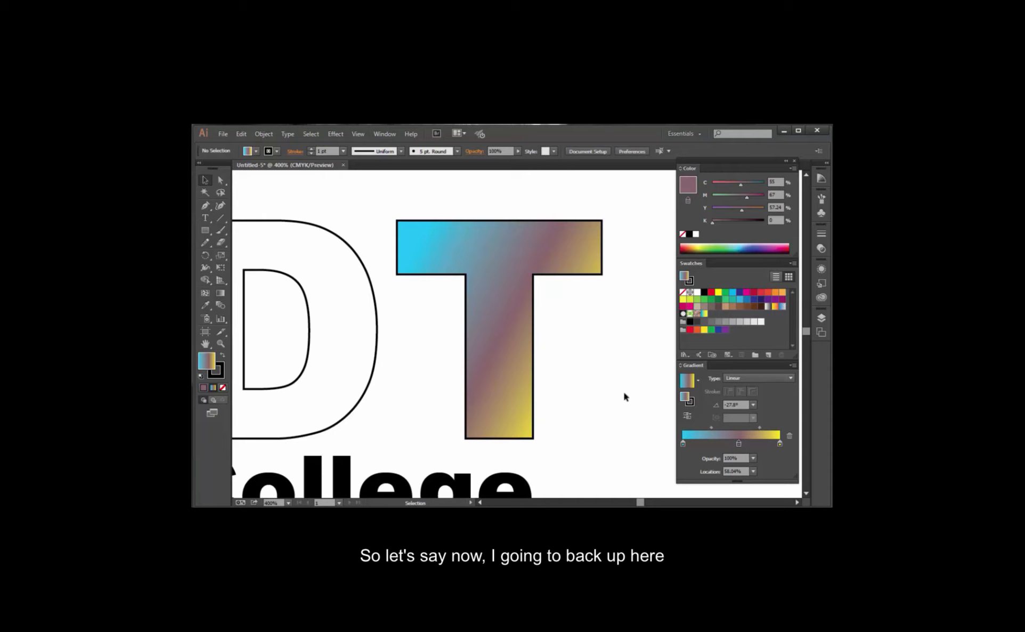
key("z")
left_click(591, 396, "alt")
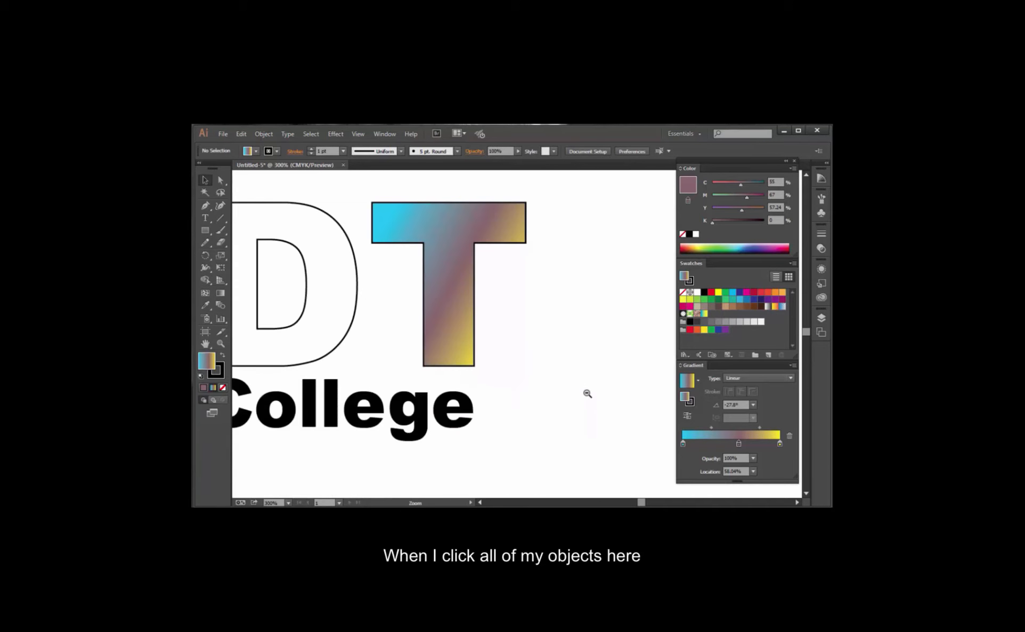
left_click(433, 366, "alt")
left_click_drag(387, 392, 550, 450)
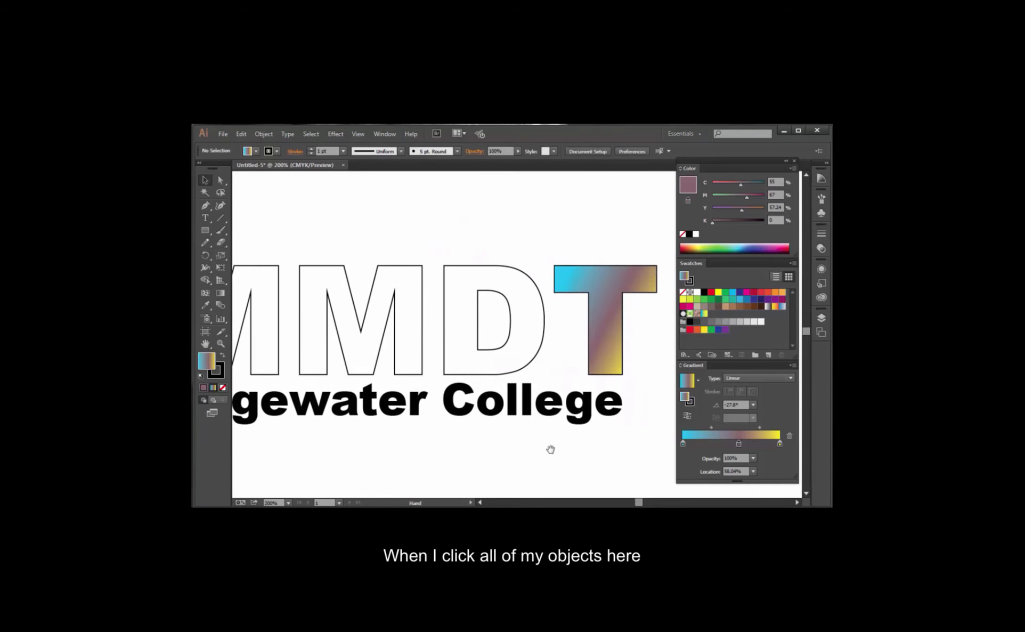
left_click(504, 435, "alt")
left_click_drag(443, 366, 458, 424)
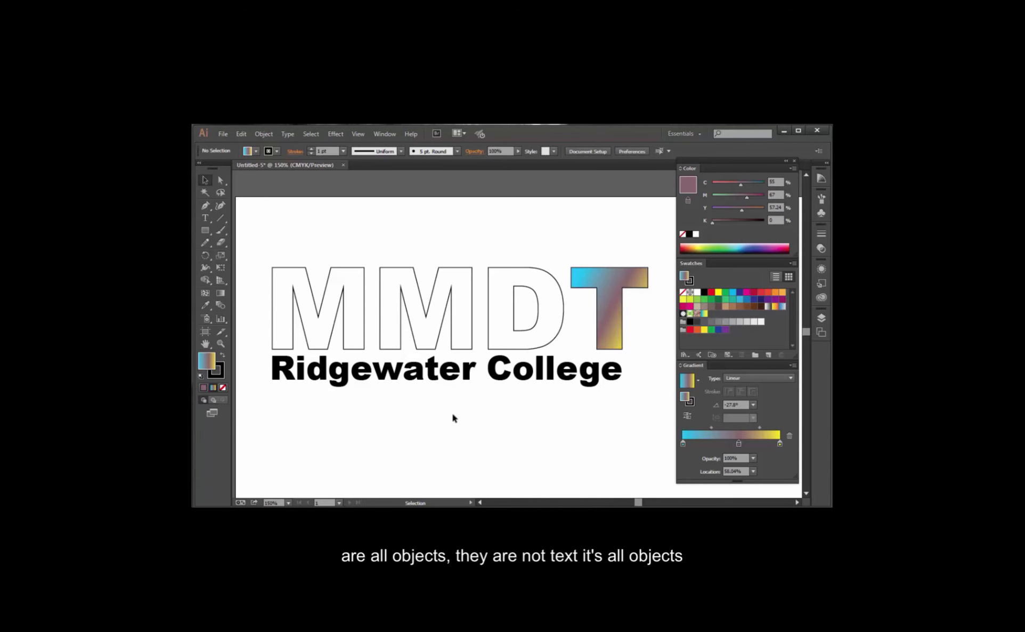
left_click_drag(260, 238, 655, 319)
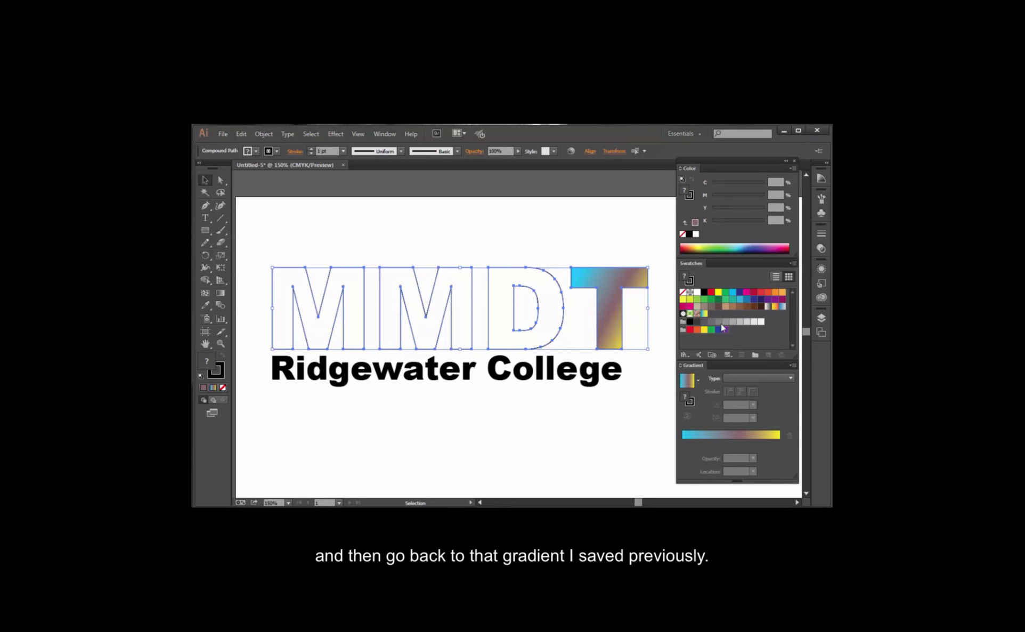
left_click(703, 313)
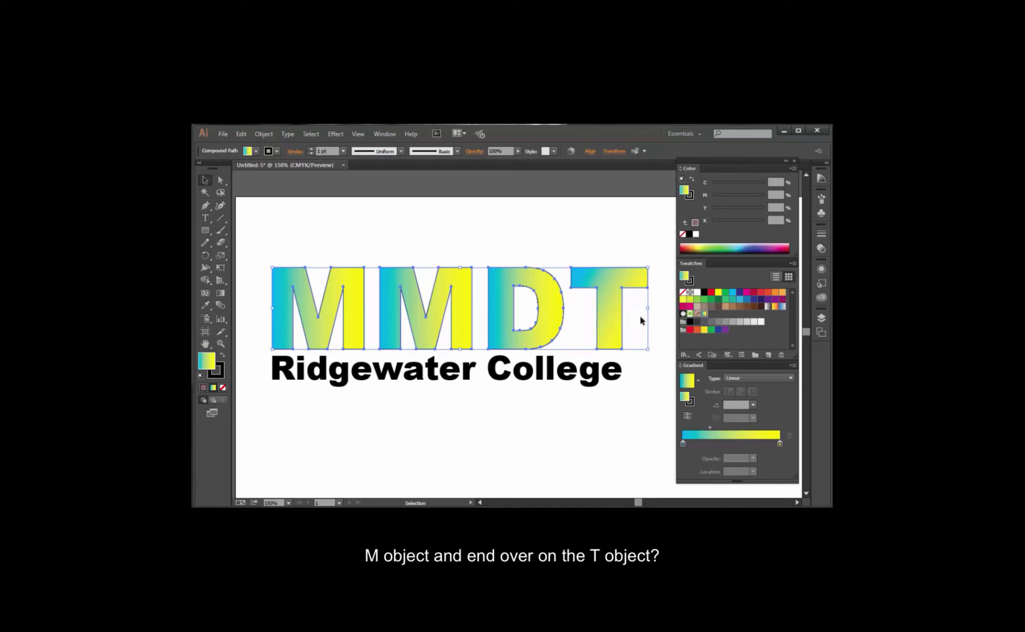
Draw one nearly horizontal gradient with the Gradient tool across all four letters, from just before the first M to just past the T.
left_click(219, 297)
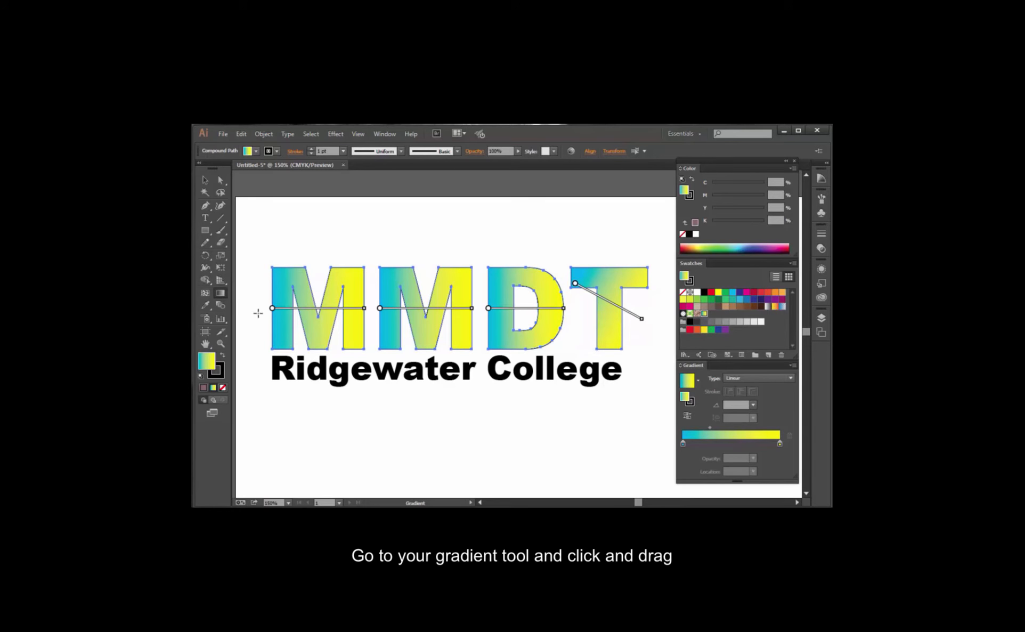
mouse_move(258, 313)
left_mouse_down()
mouse_move(326, 327)
mouse_move(534, 320)
mouse_move(648, 332)
mouse_move(659, 317)
left_mouse_up()
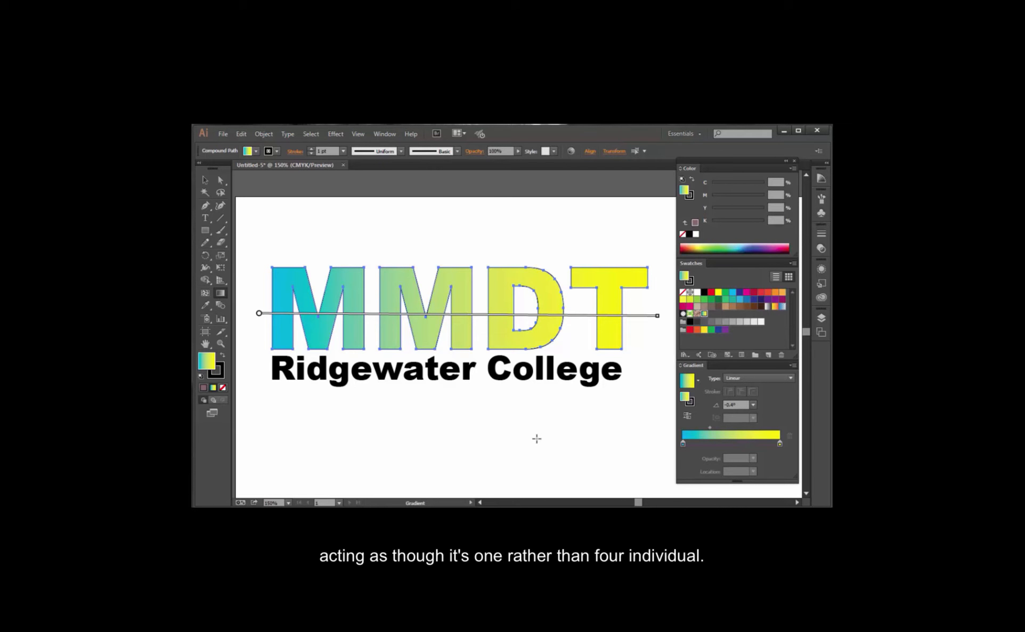
mouse_move(600, 502)
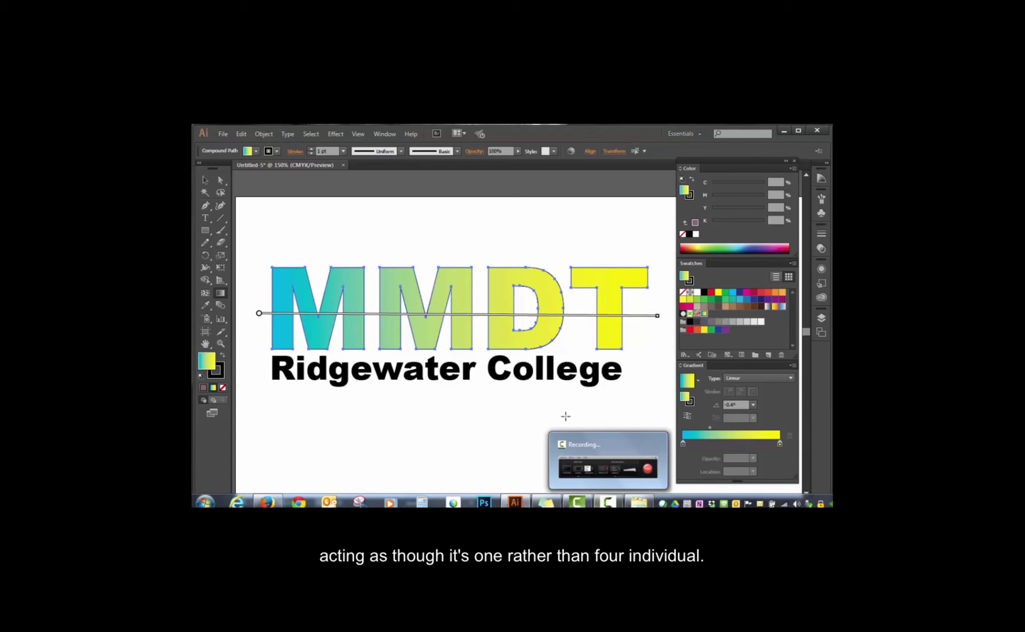
left_click(203, 182)
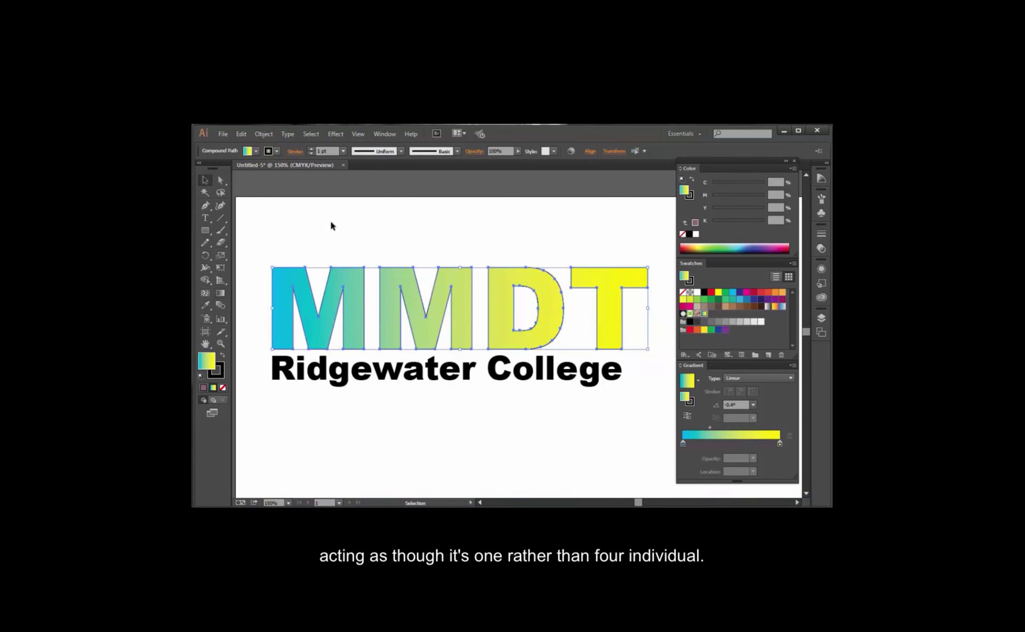
left_click(330, 220)
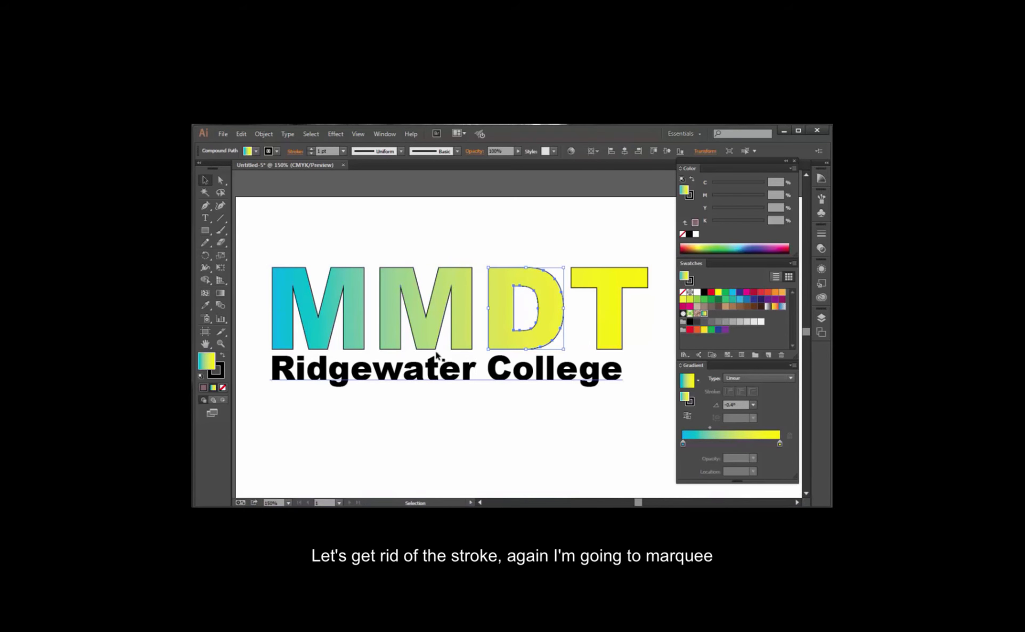
Remove the stroke from all four MMDT letters.
left_click_drag(268, 246, 627, 323)
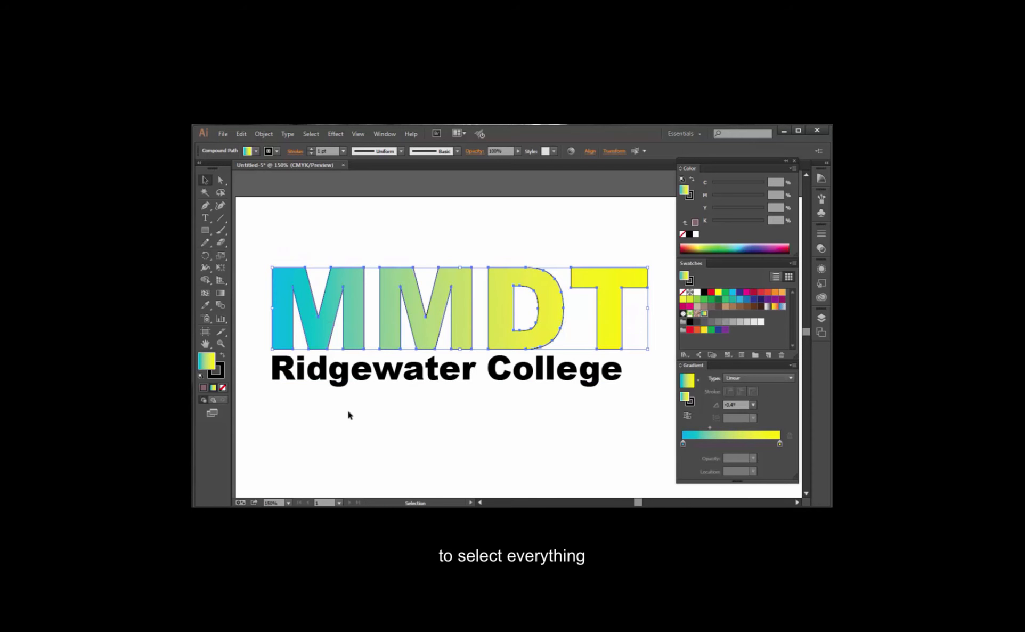
left_click(217, 373)
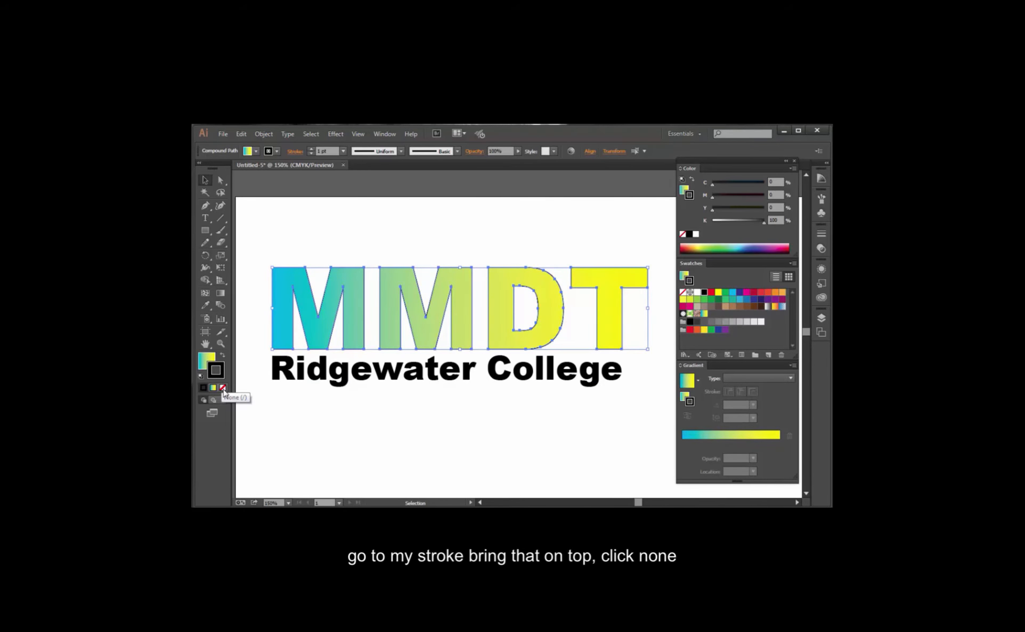
left_click(223, 389)
left_click(388, 460)
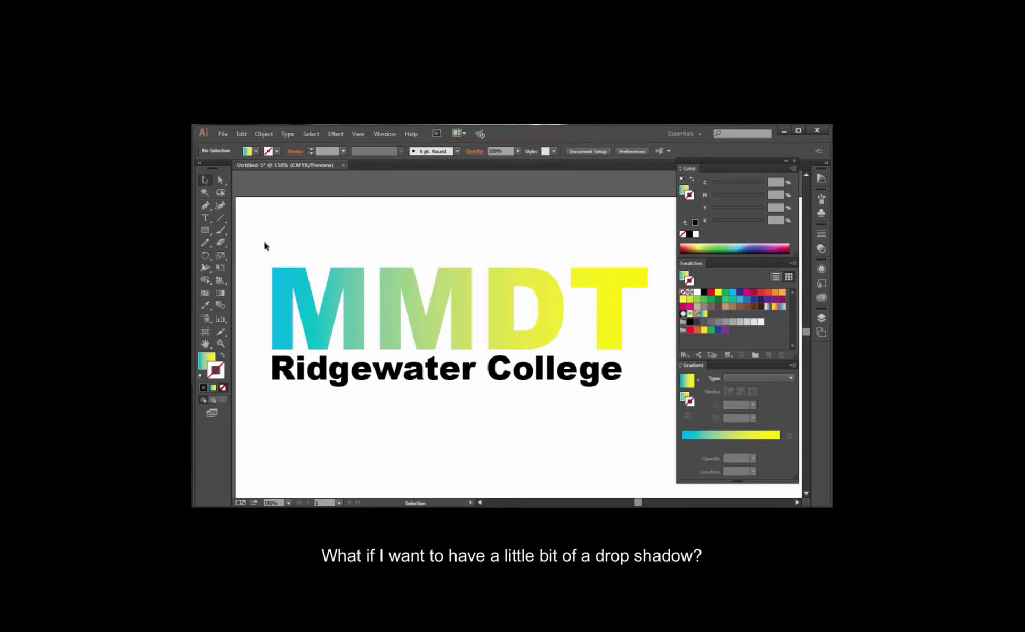
Copy the four gradient MMDT letters and paste the copy in place.
left_click_drag(263, 240, 592, 339)
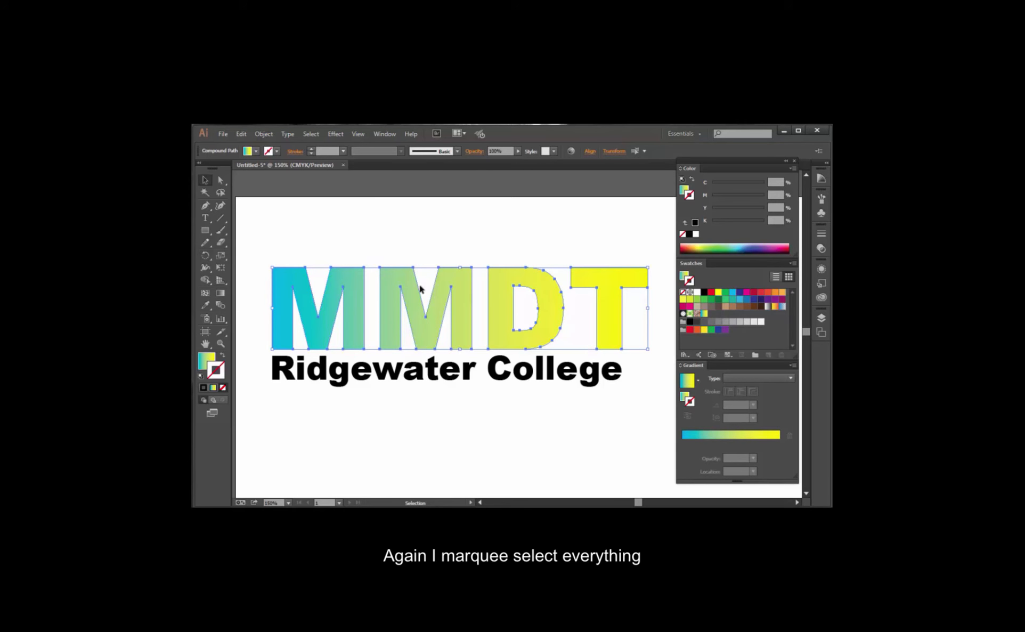
left_click(244, 135)
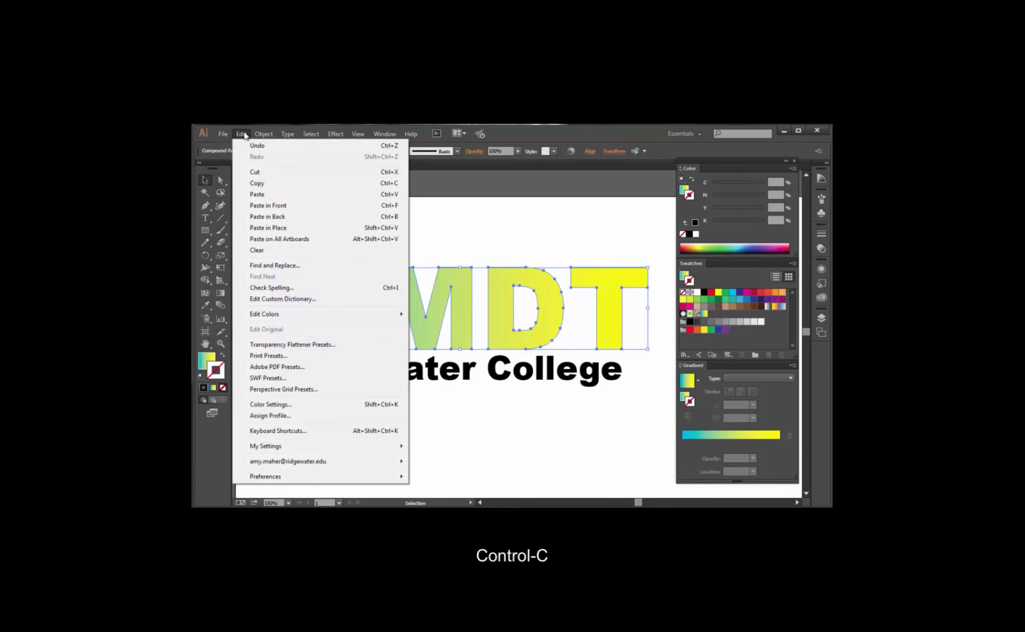
left_click(269, 186)
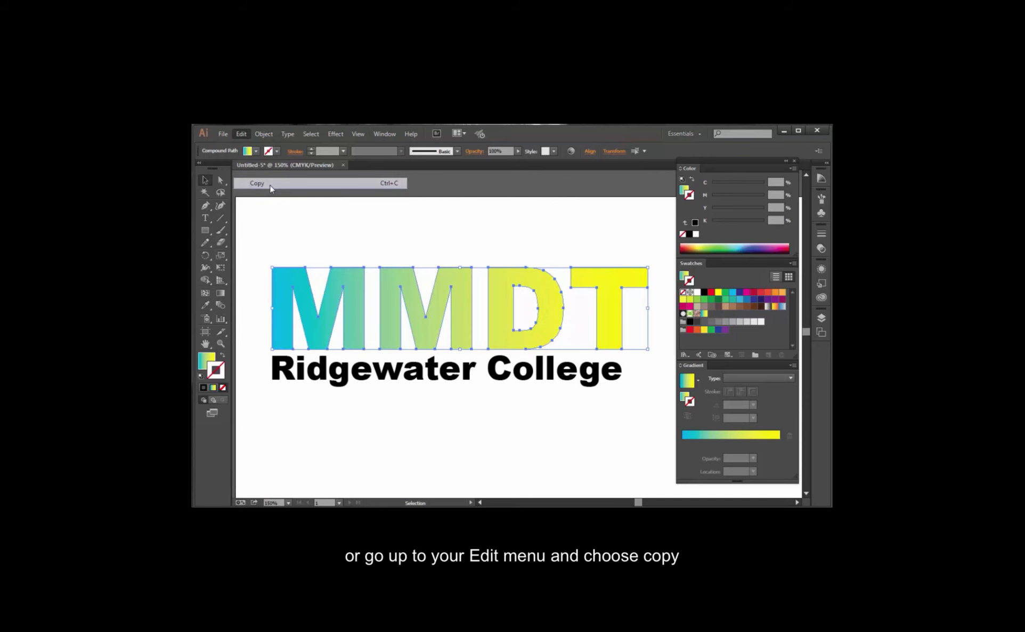
left_click(240, 134)
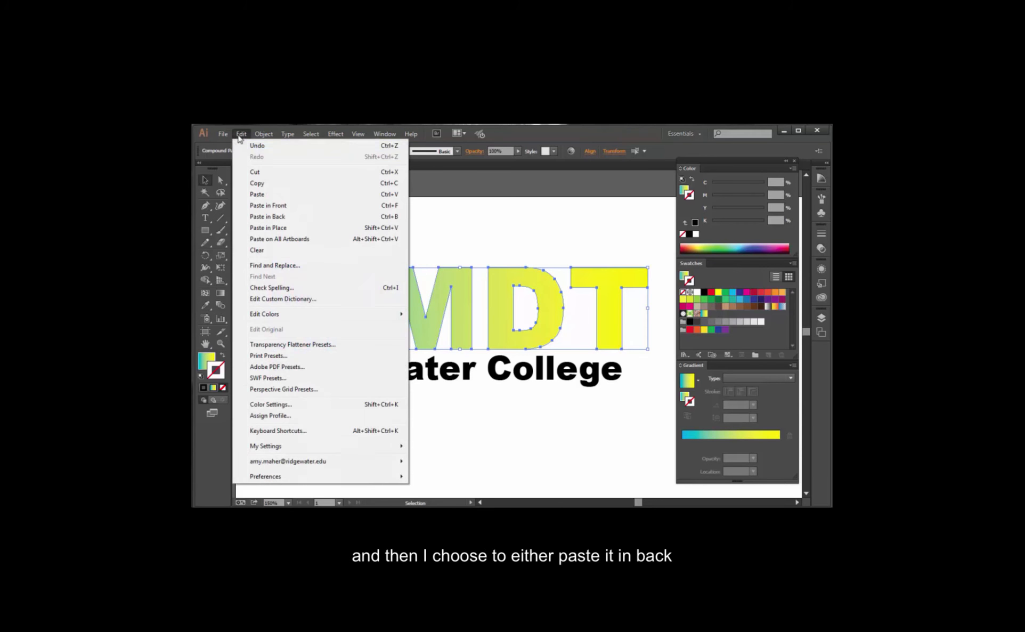
left_click(260, 228)
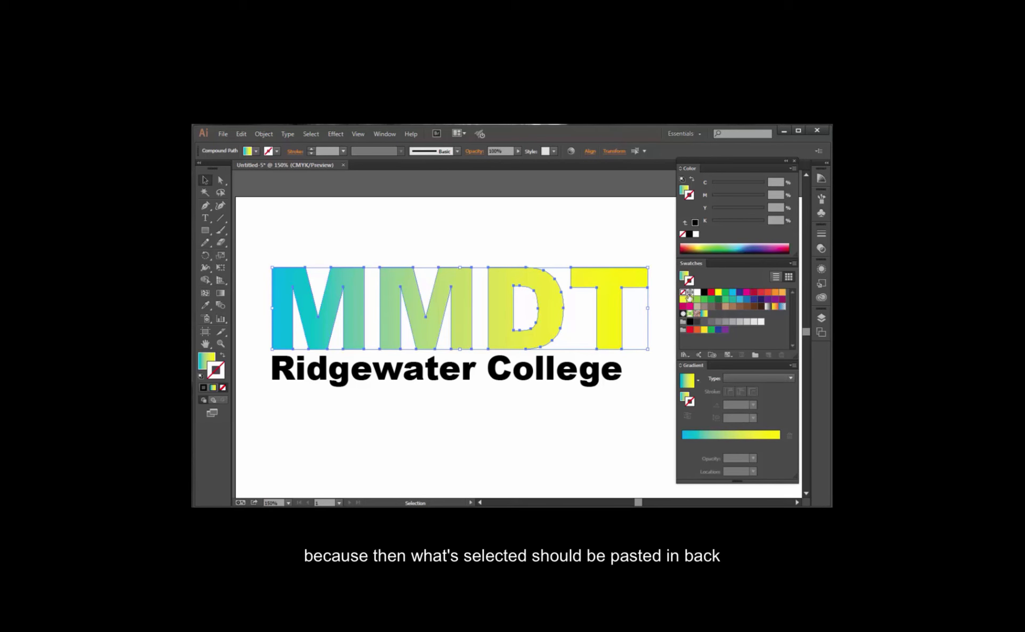
Give the pasted letters a black stroke, and swap fill and stroke so the fill is black and the stroke is the gradient.
left_click(703, 294)
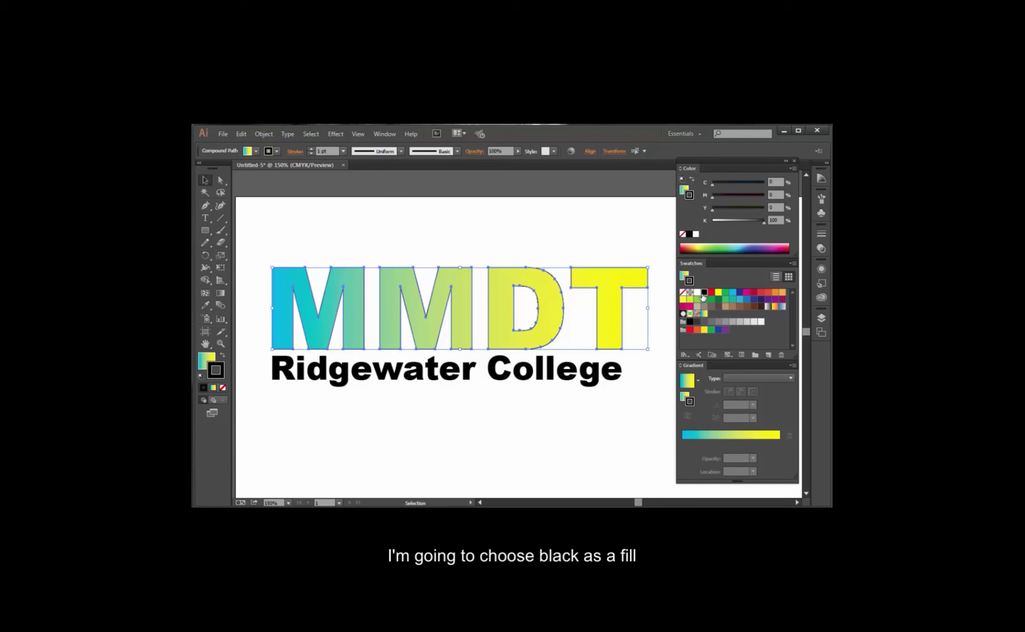
left_click(222, 355)
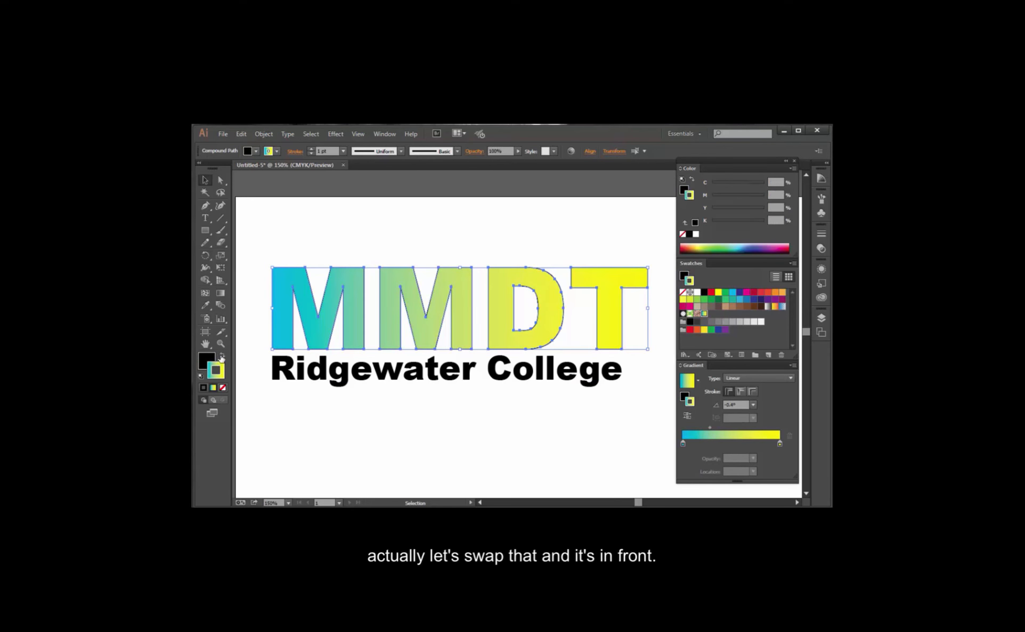
left_click(480, 249)
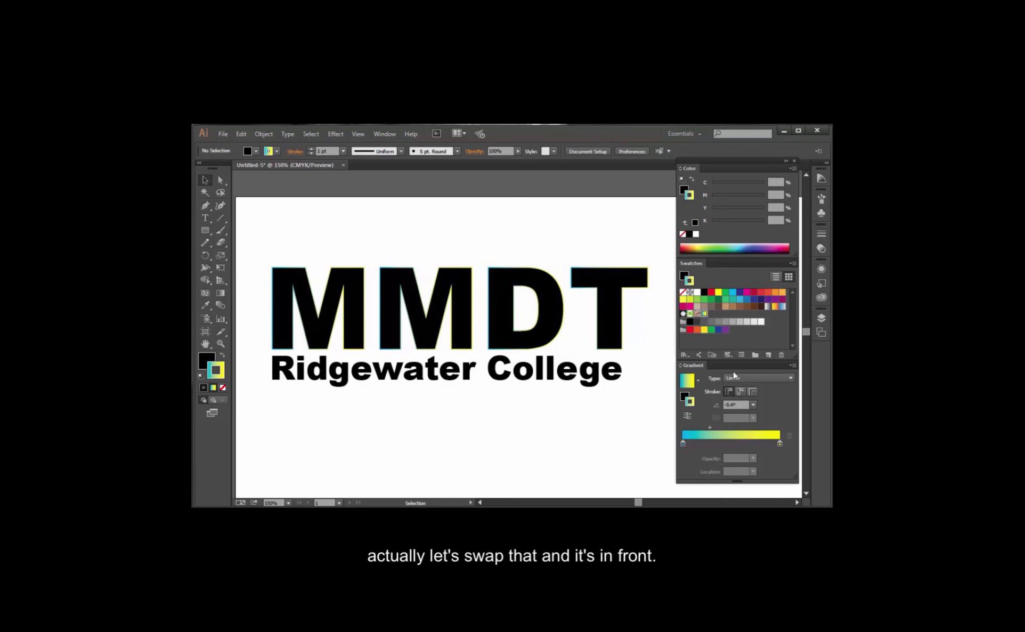
Select all four black letters and send them to the back behind the gradient letters.
left_click(461, 310)
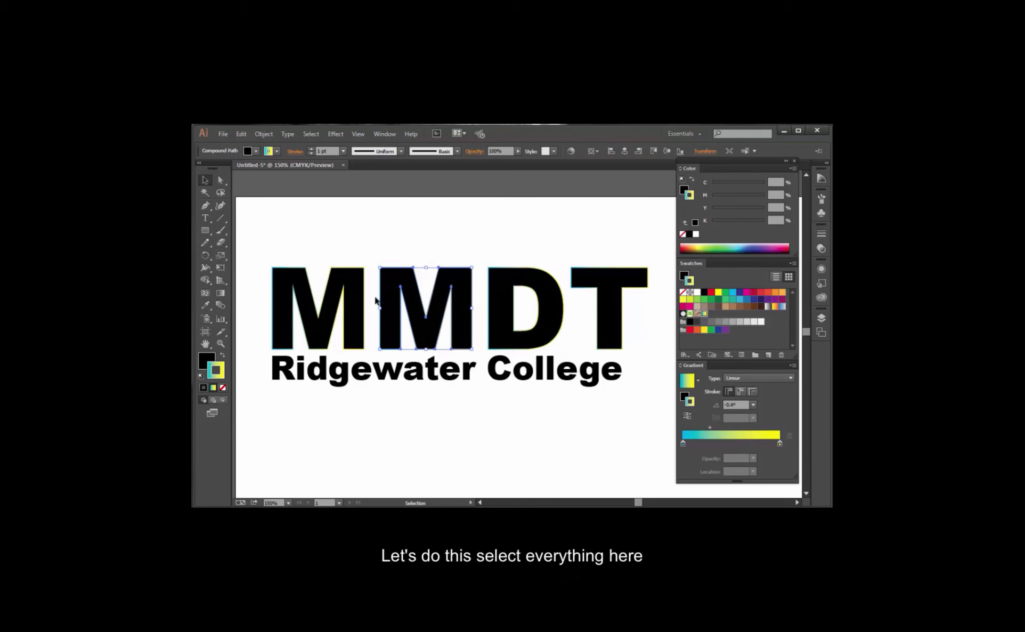
left_click(357, 308, "shift")
left_click(554, 327, "shift")
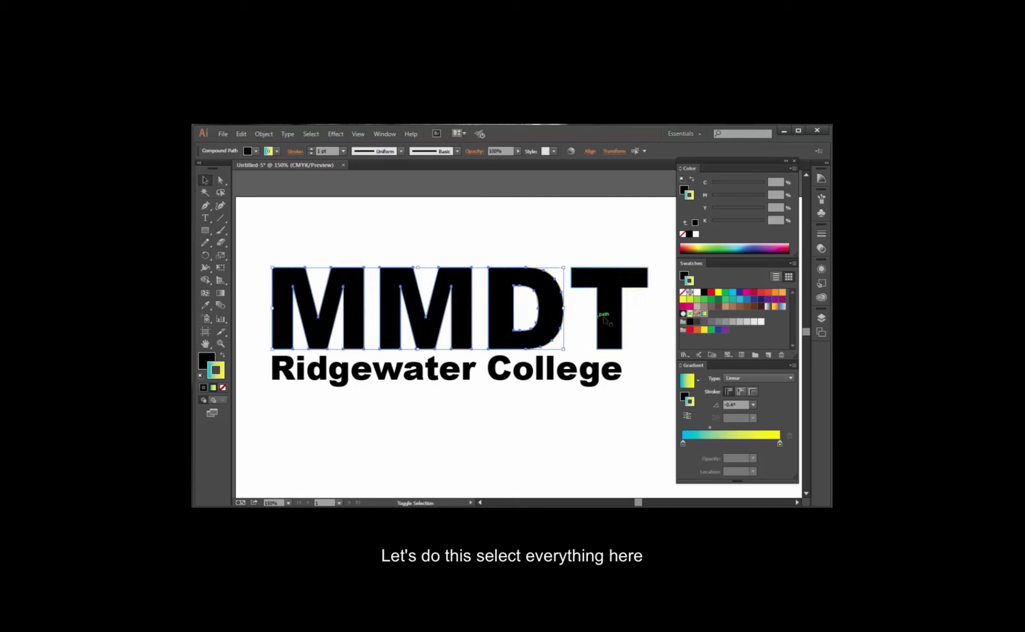
left_click(610, 319, "shift")
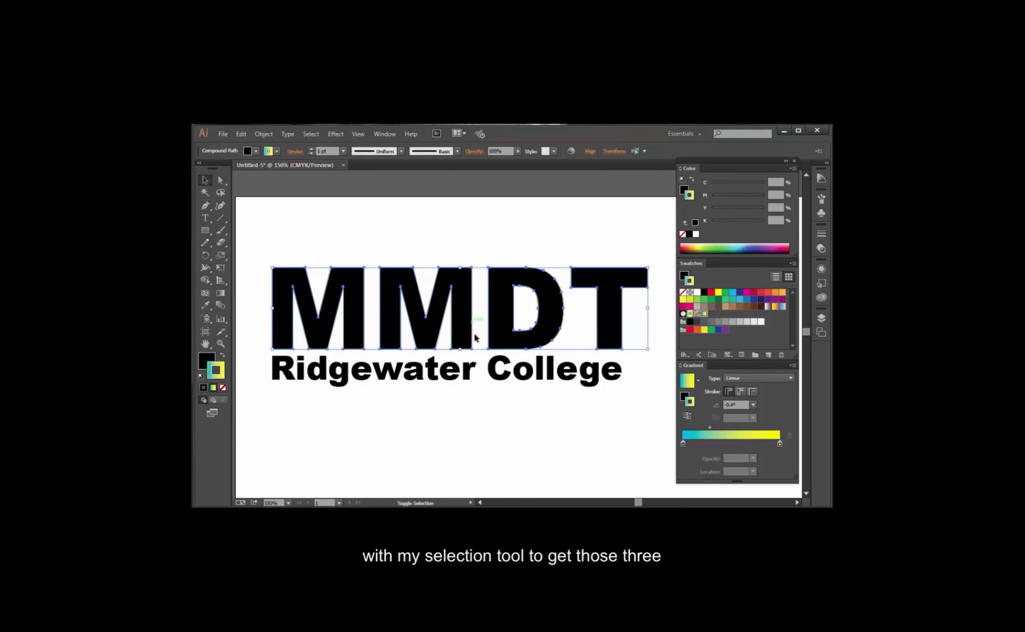
right_click(555, 321)
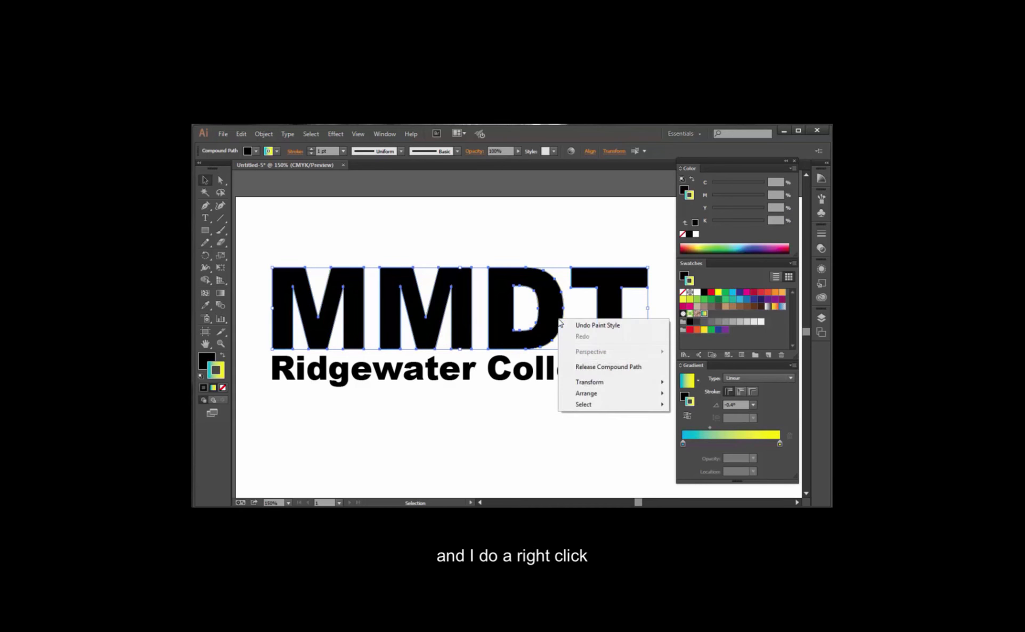
mouse_move(594, 394)
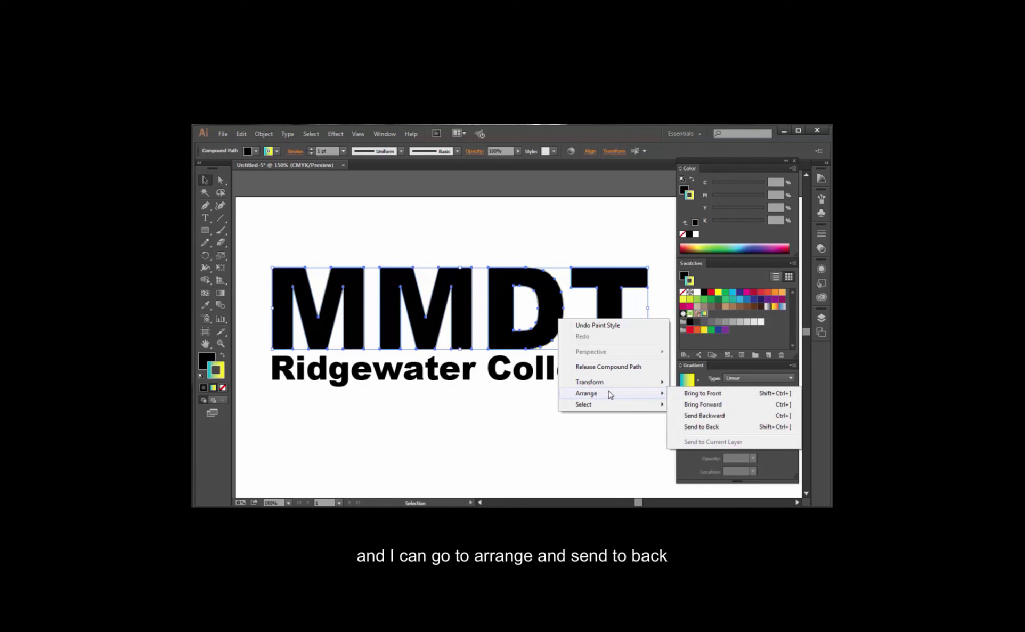
left_click(702, 427)
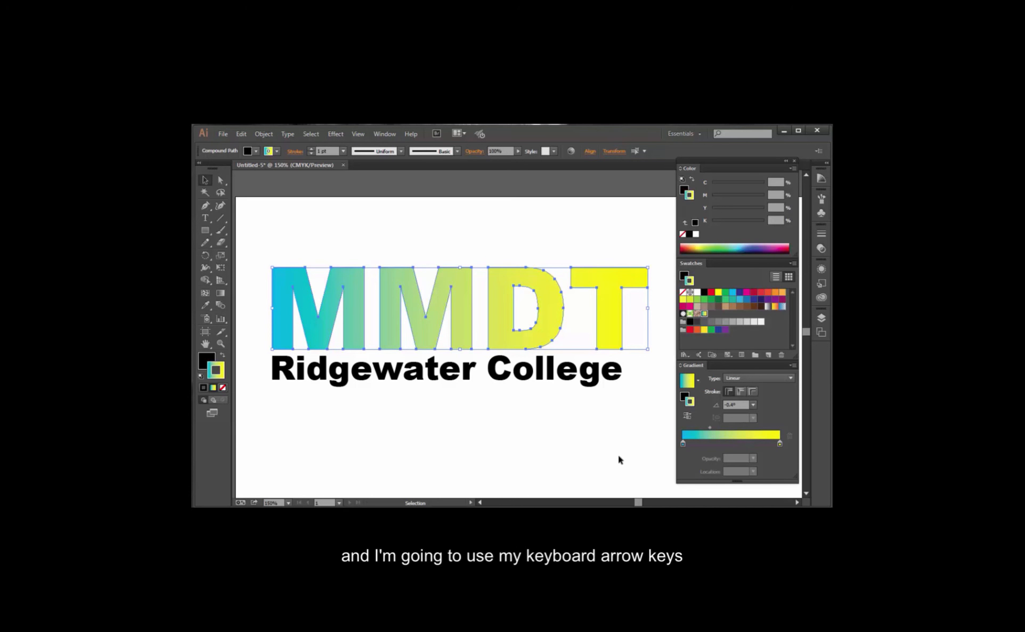
Offset the black back letters four nudges right and four nudges down as a drop shadow, and deselect them.
key("Right")
key("Right")
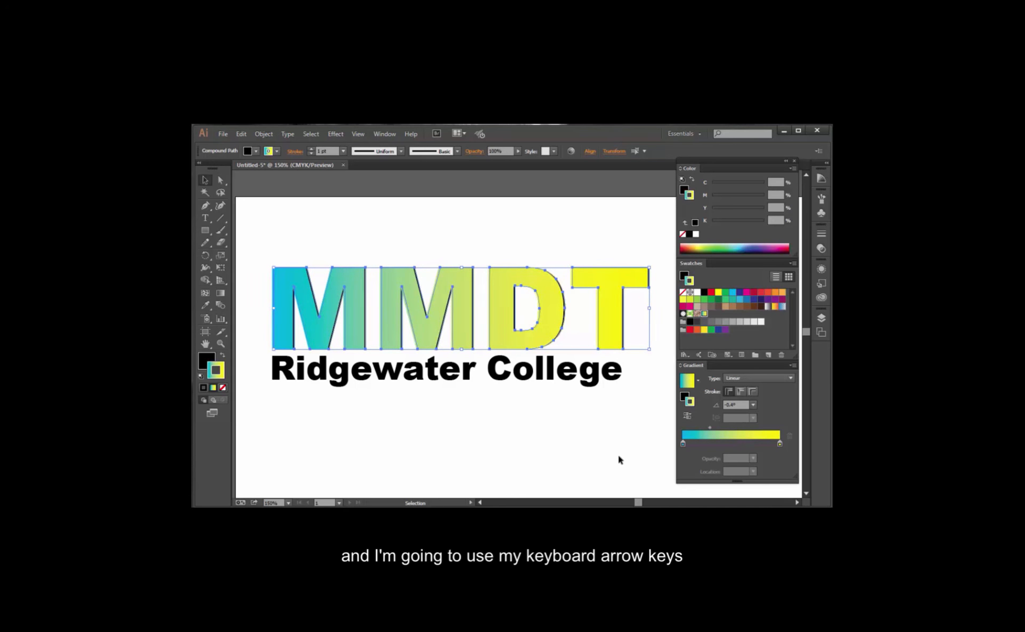
key("Down")
key("Down")
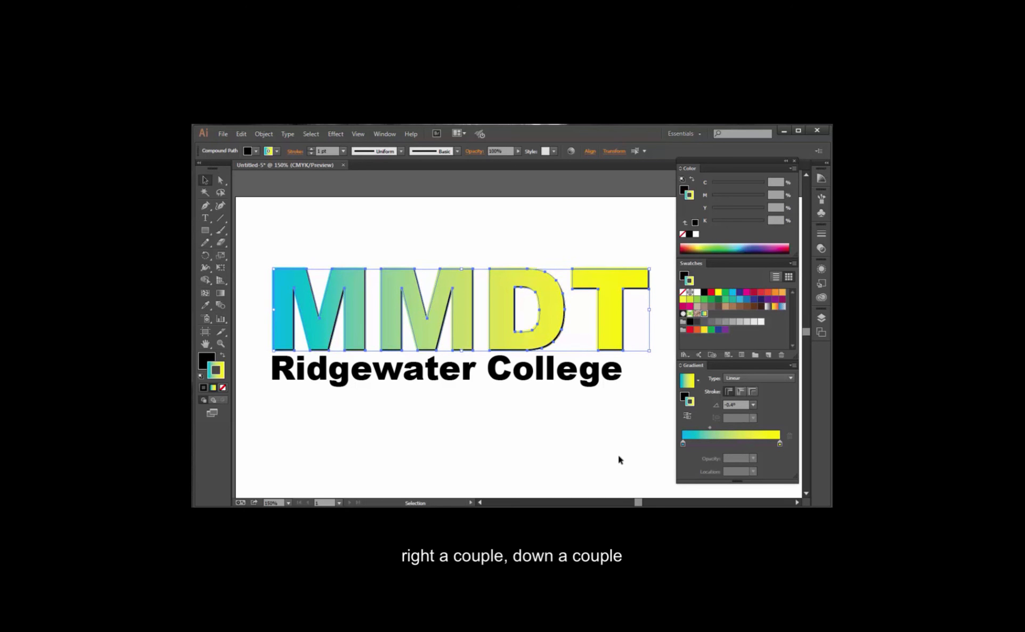
key("Right")
key("Down")
key("Right")
key("Down")
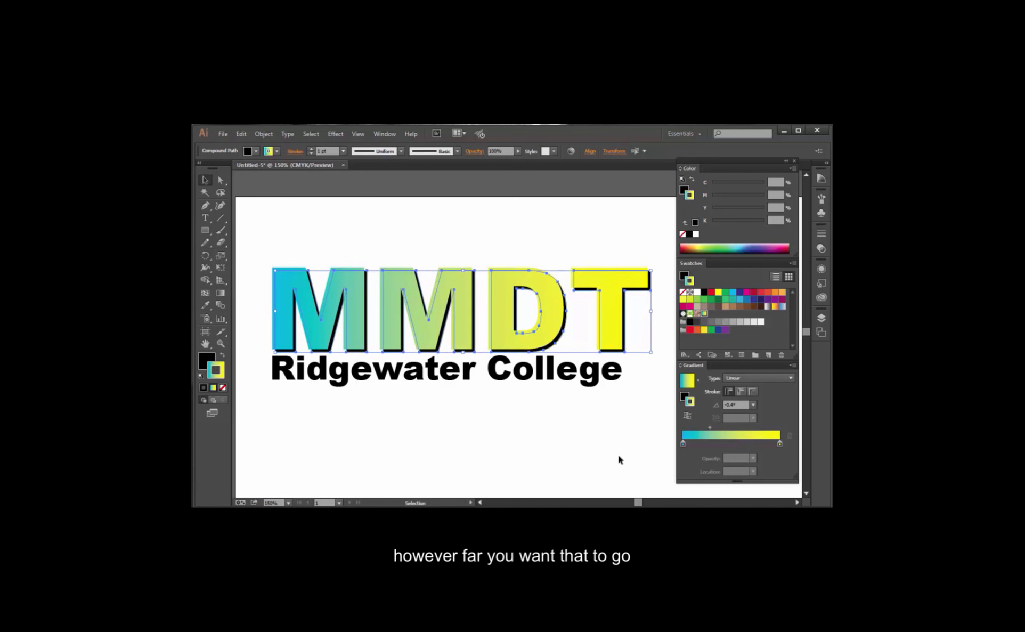
left_click(575, 243)
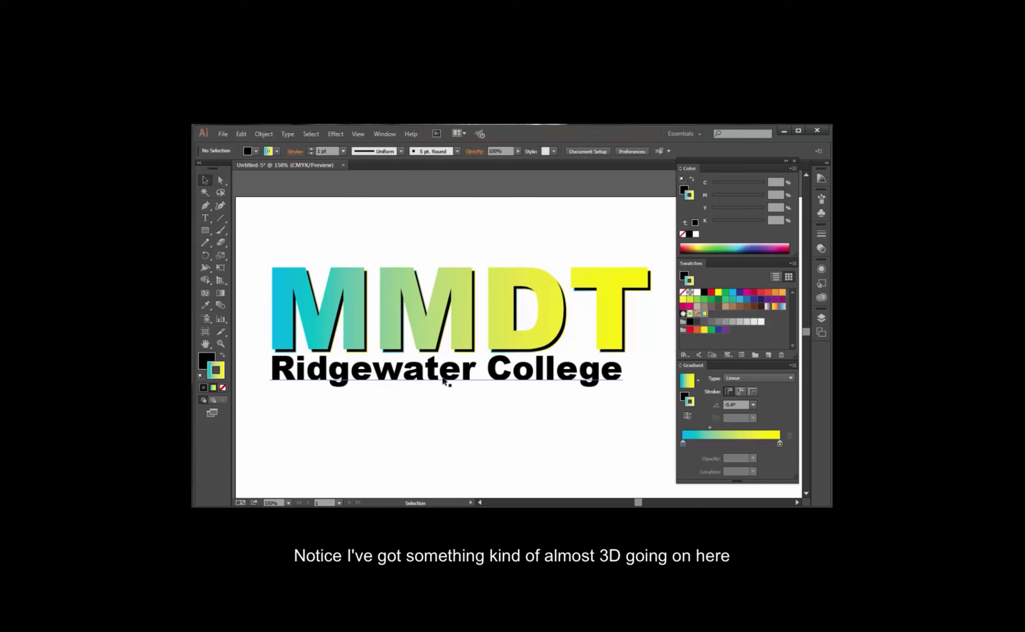
Remove the gradient stroke from the black shadow letter T and deselect it.
left_click(582, 292)
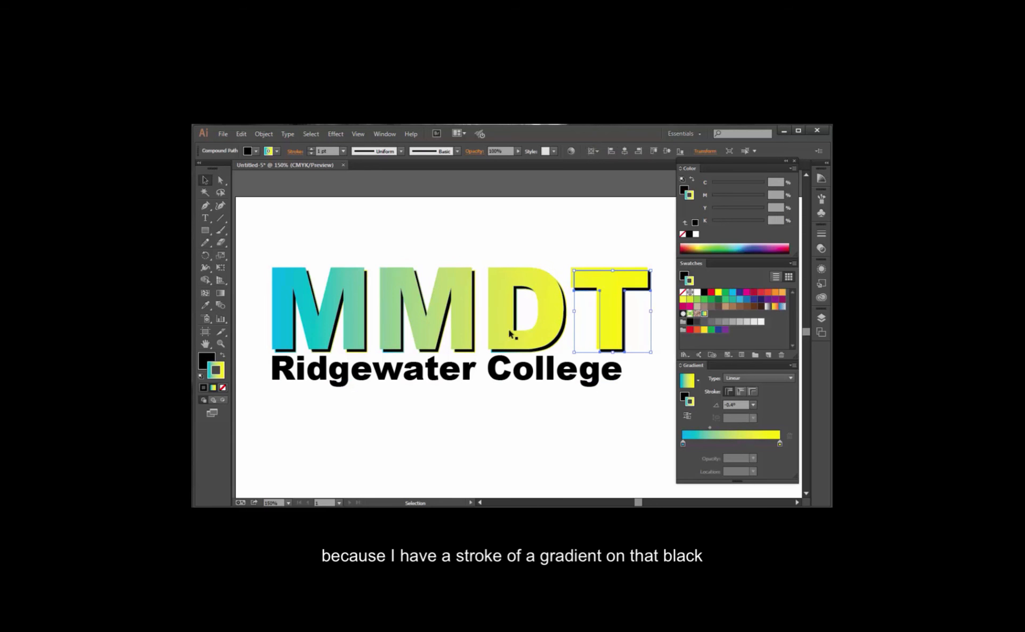
left_click(223, 387)
left_click(448, 446)
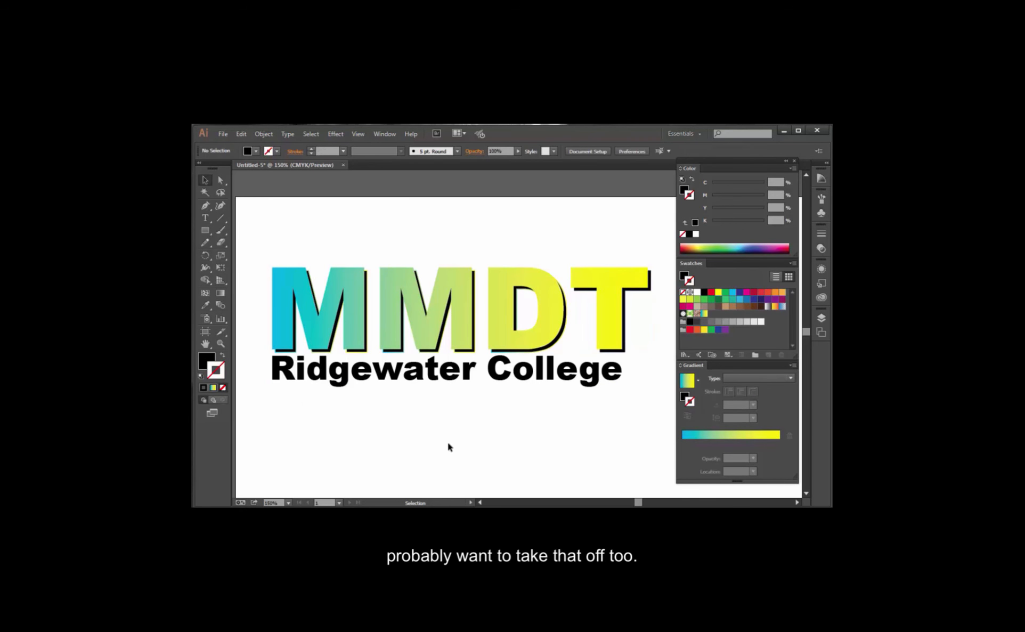
Select the black shadow letters M, M and D together, set their stroke to none, and deselect them.
left_click(510, 362)
left_click(366, 426)
left_click(308, 344)
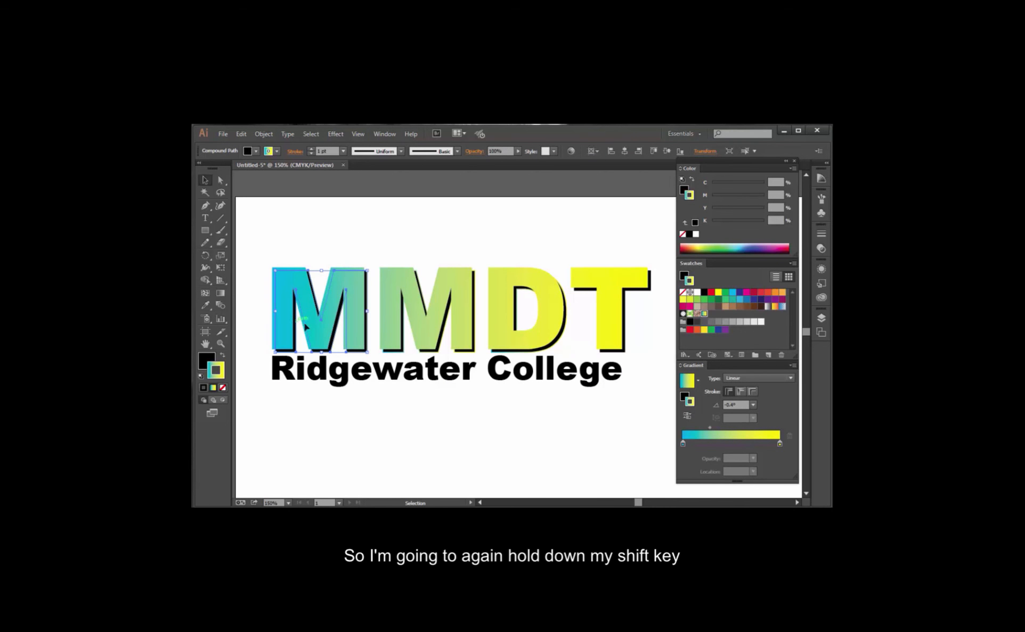
left_click(405, 346, "shift")
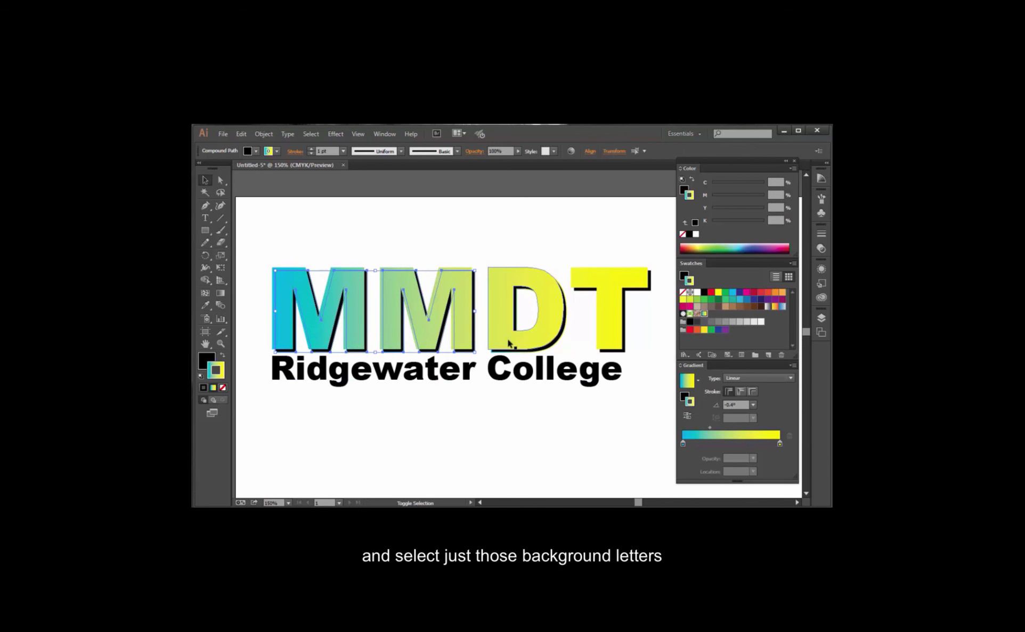
left_click(566, 335, "shift")
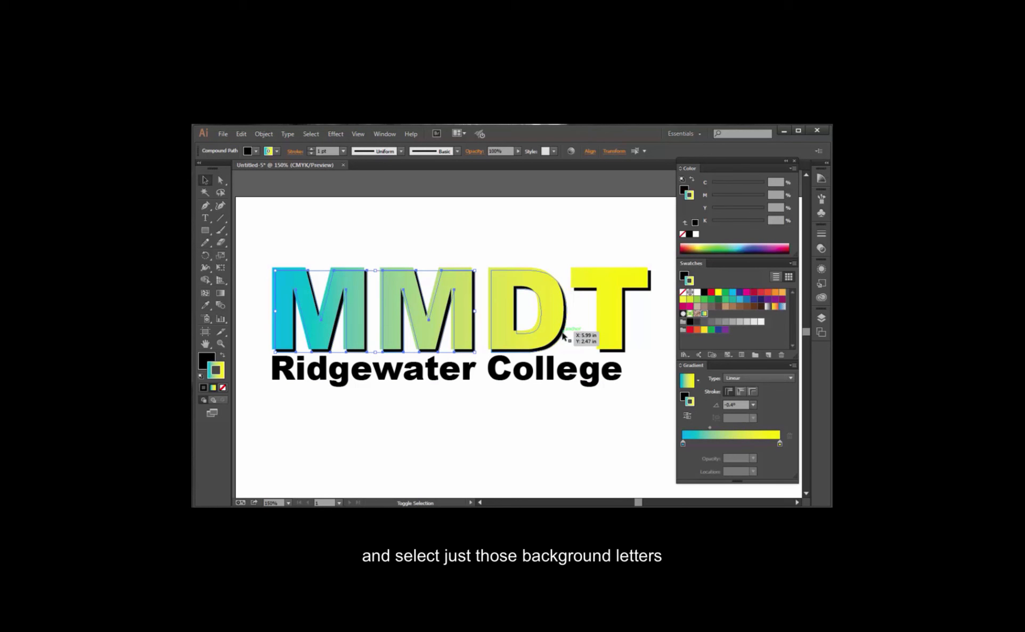
left_click(223, 388)
left_click(449, 425)
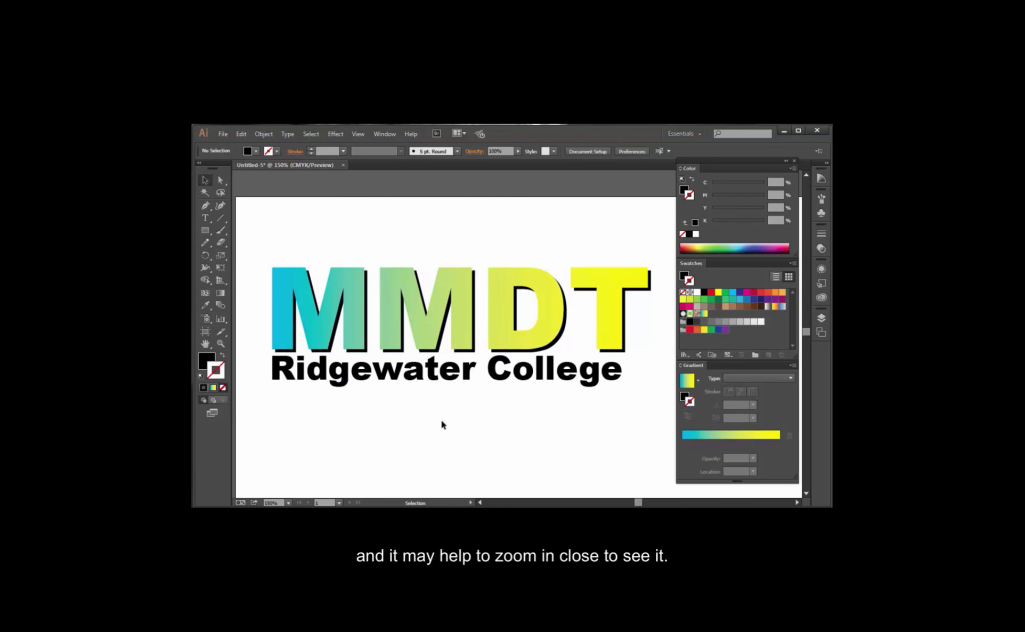